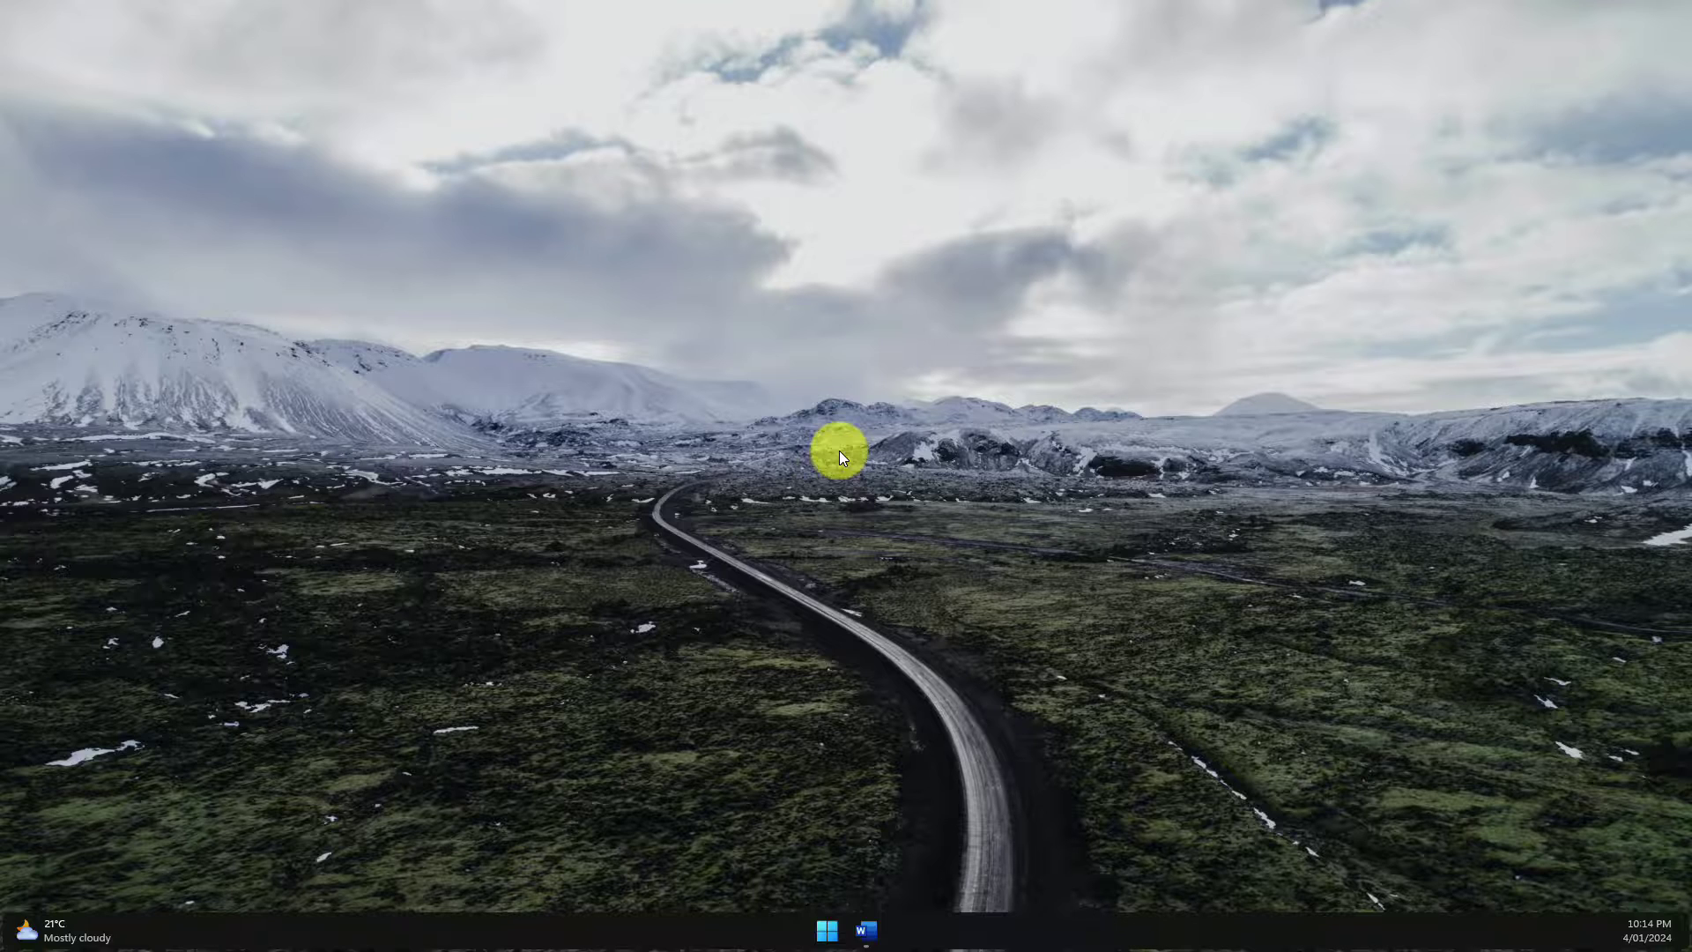
Step: Bring up the blank Too Many Spaces.docx document in Word from the taskbar
left_click(864, 926)
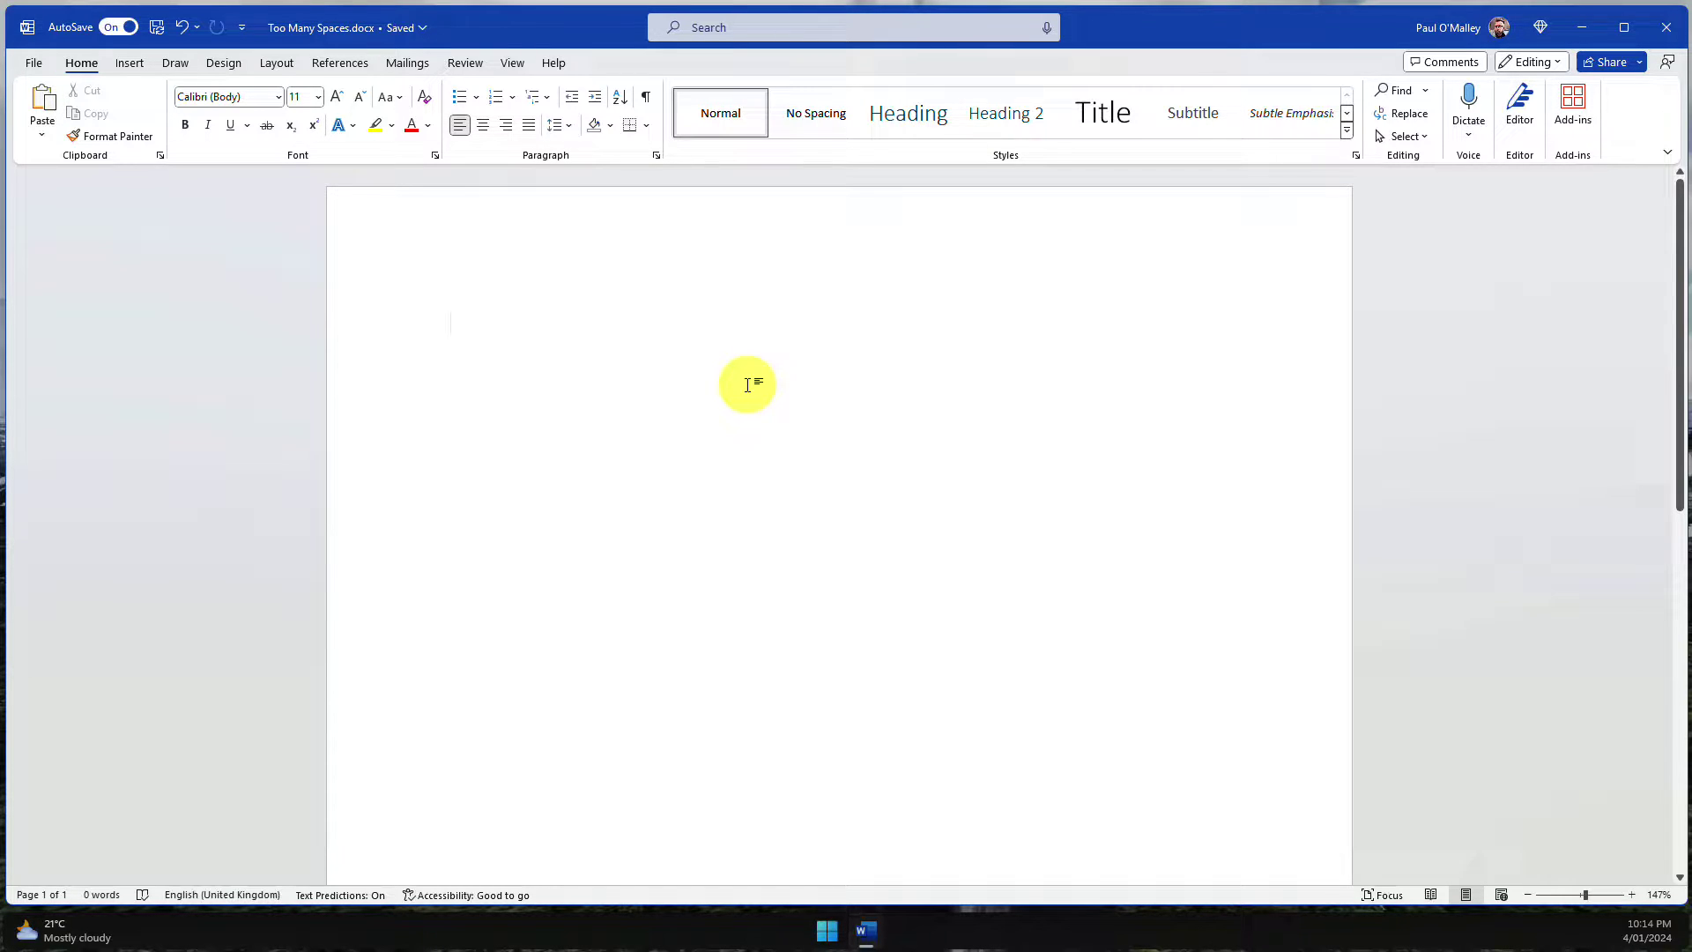
Step: Paste the story at the top of the page and delete two extra blank lines near its end
left_click(484, 318)
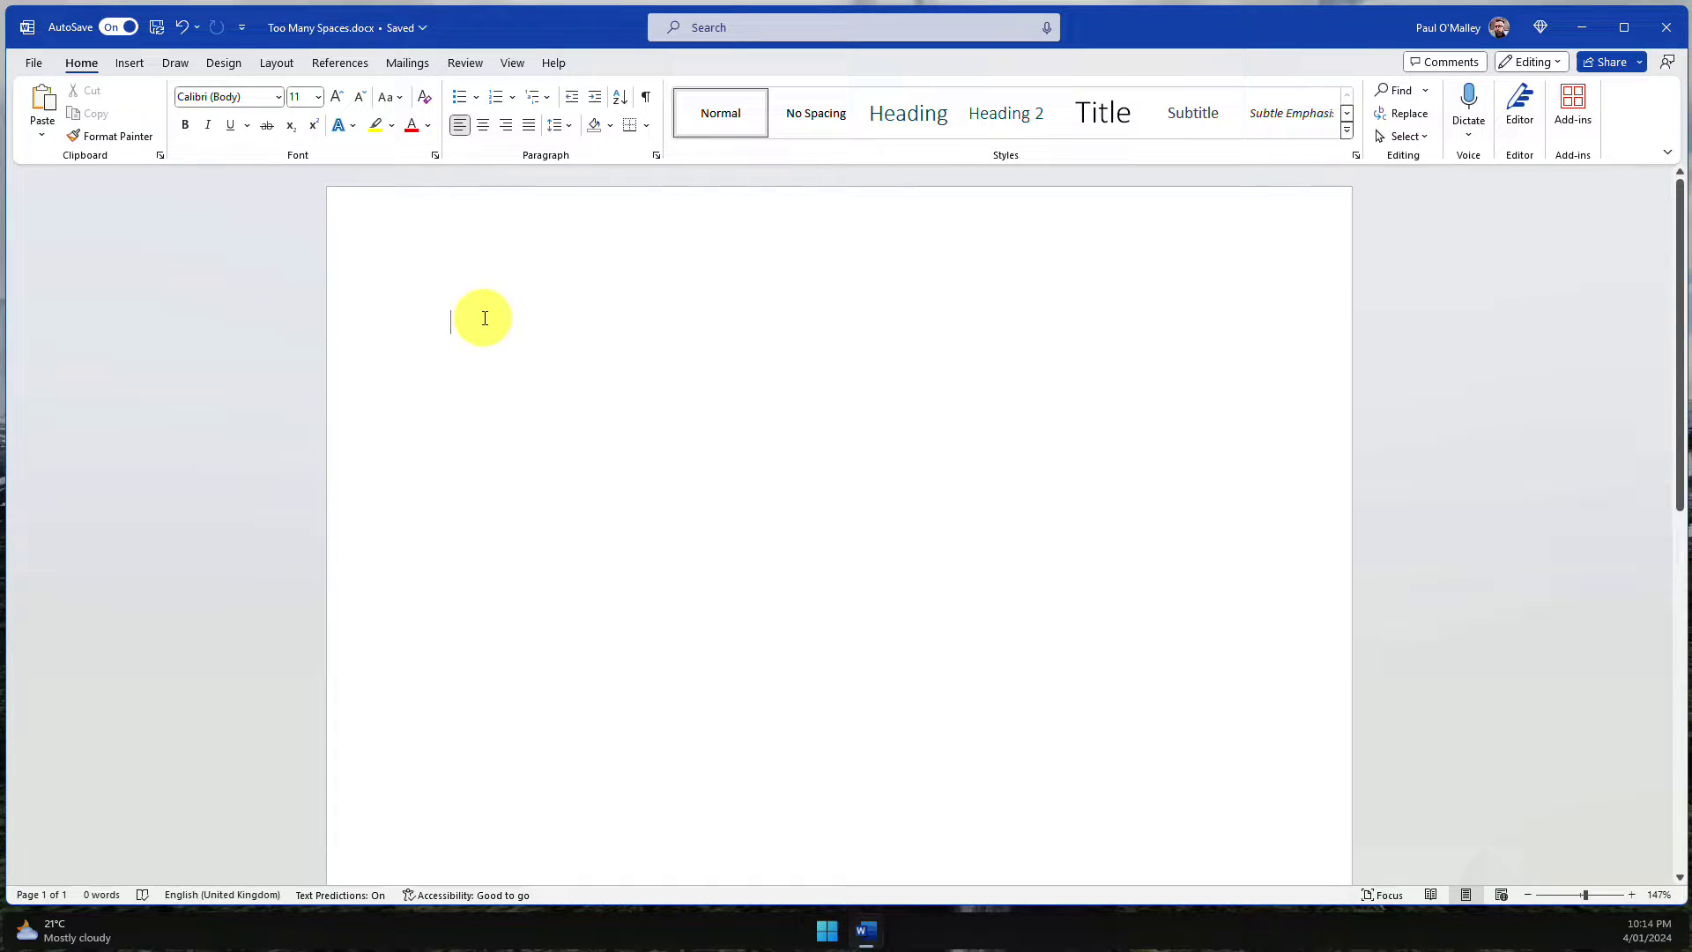
key("ctrl+v")
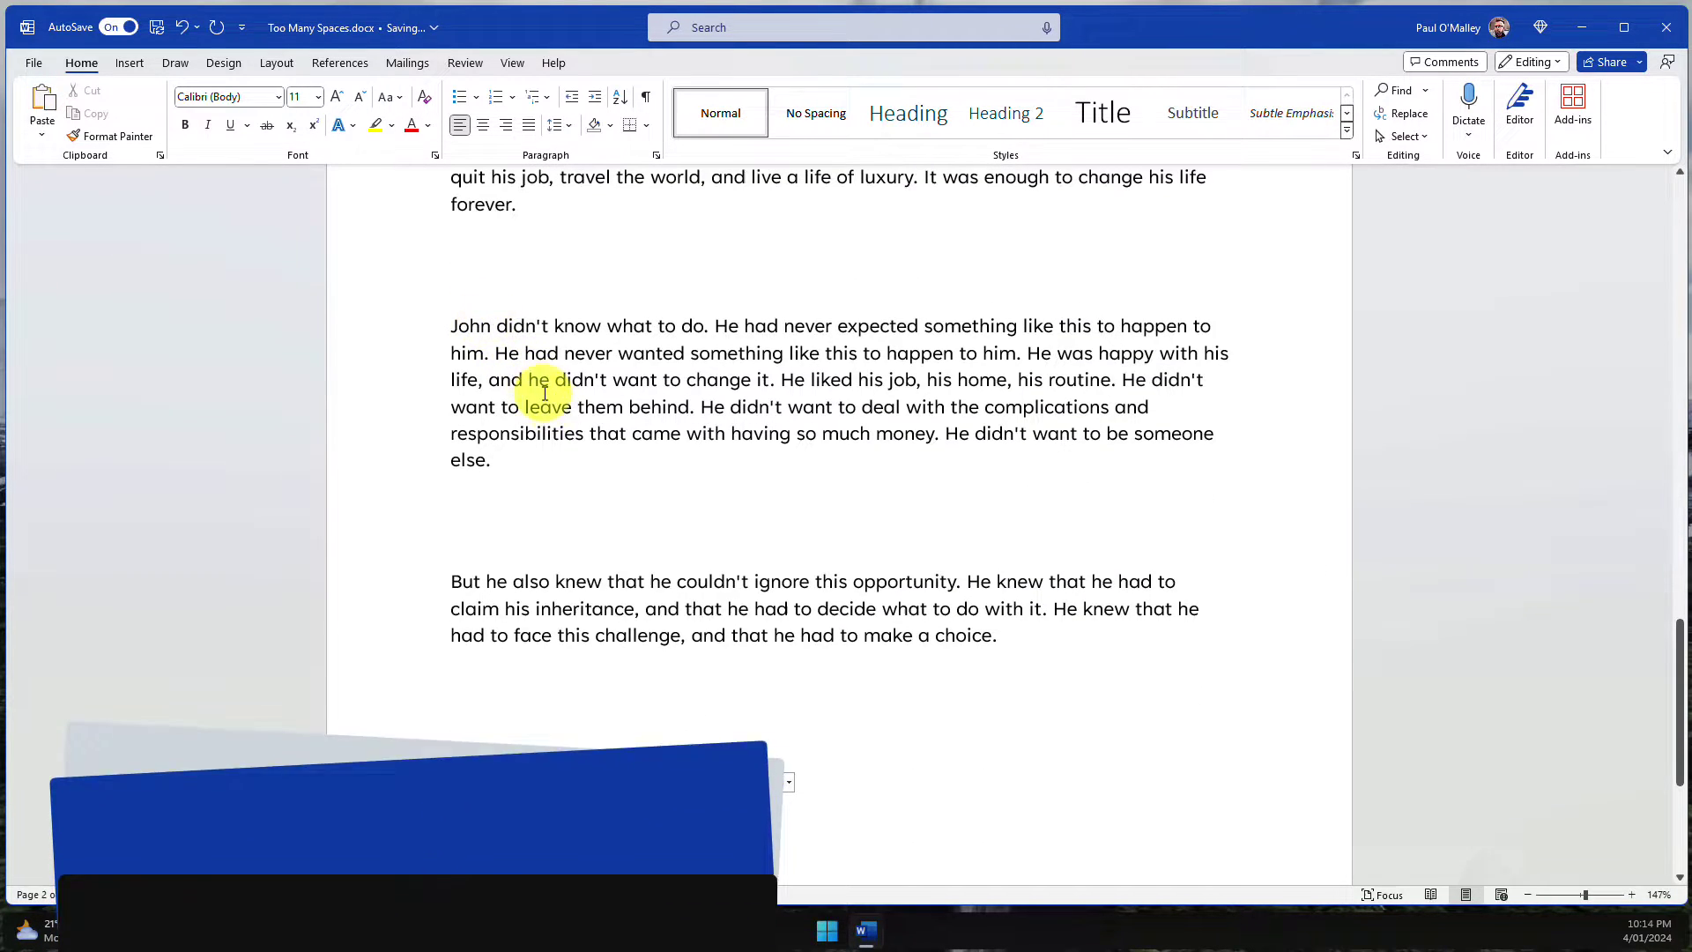
left_click(817, 736)
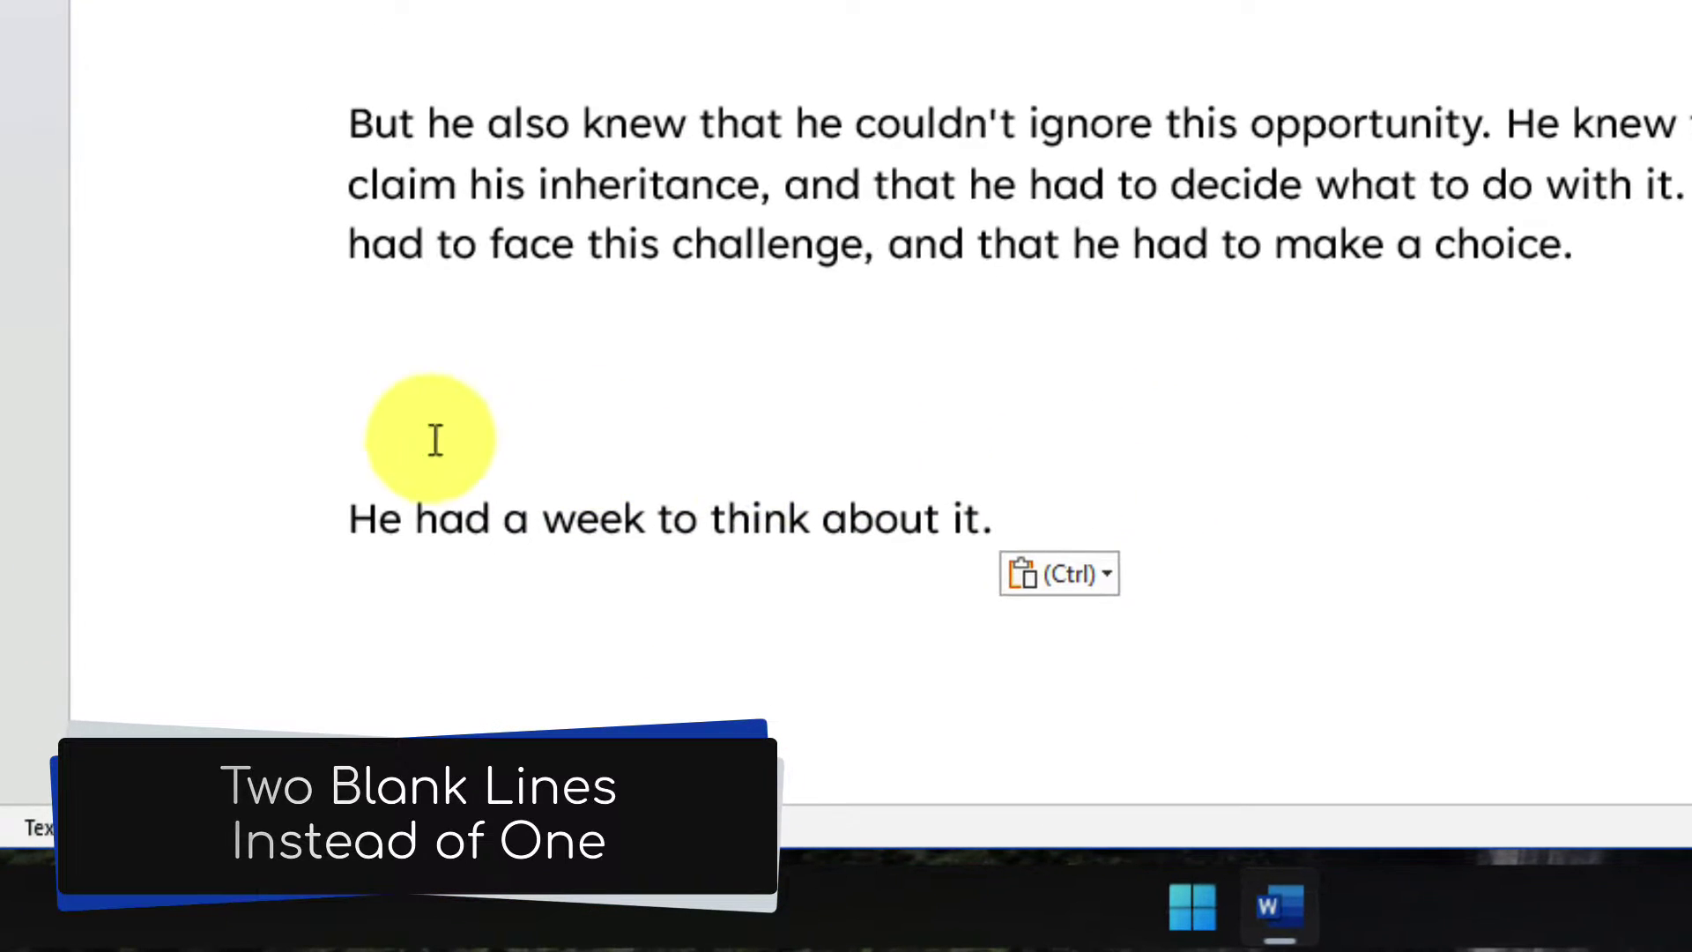
left_click_drag(425, 435, 363, 309)
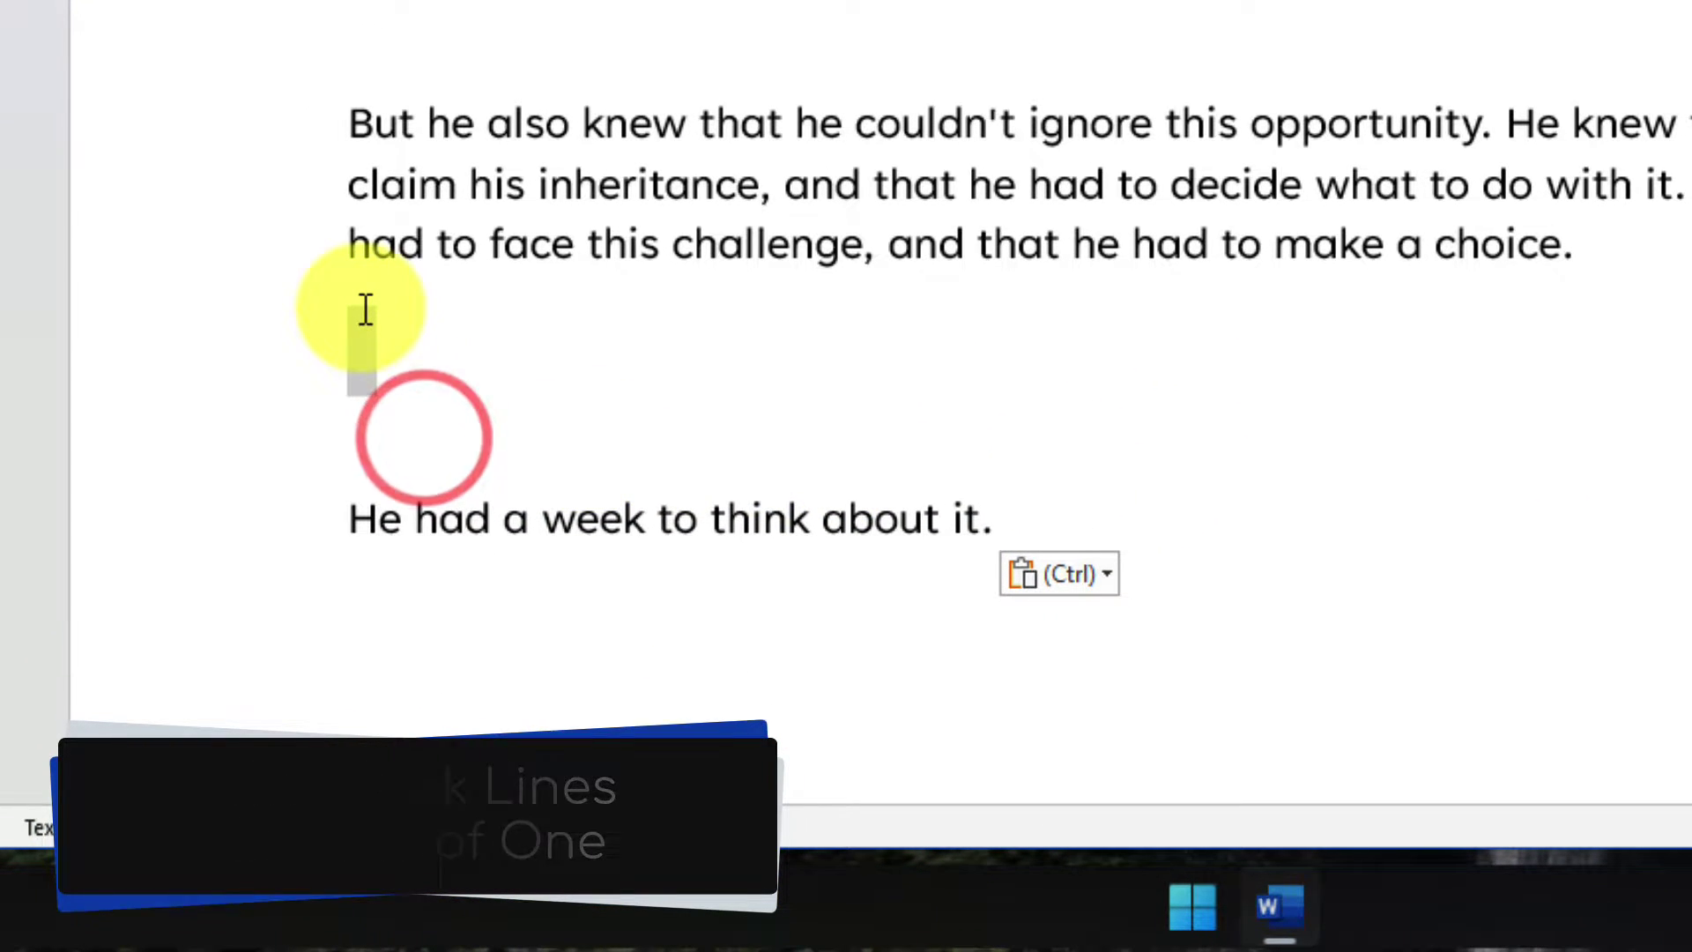
left_click(392, 450)
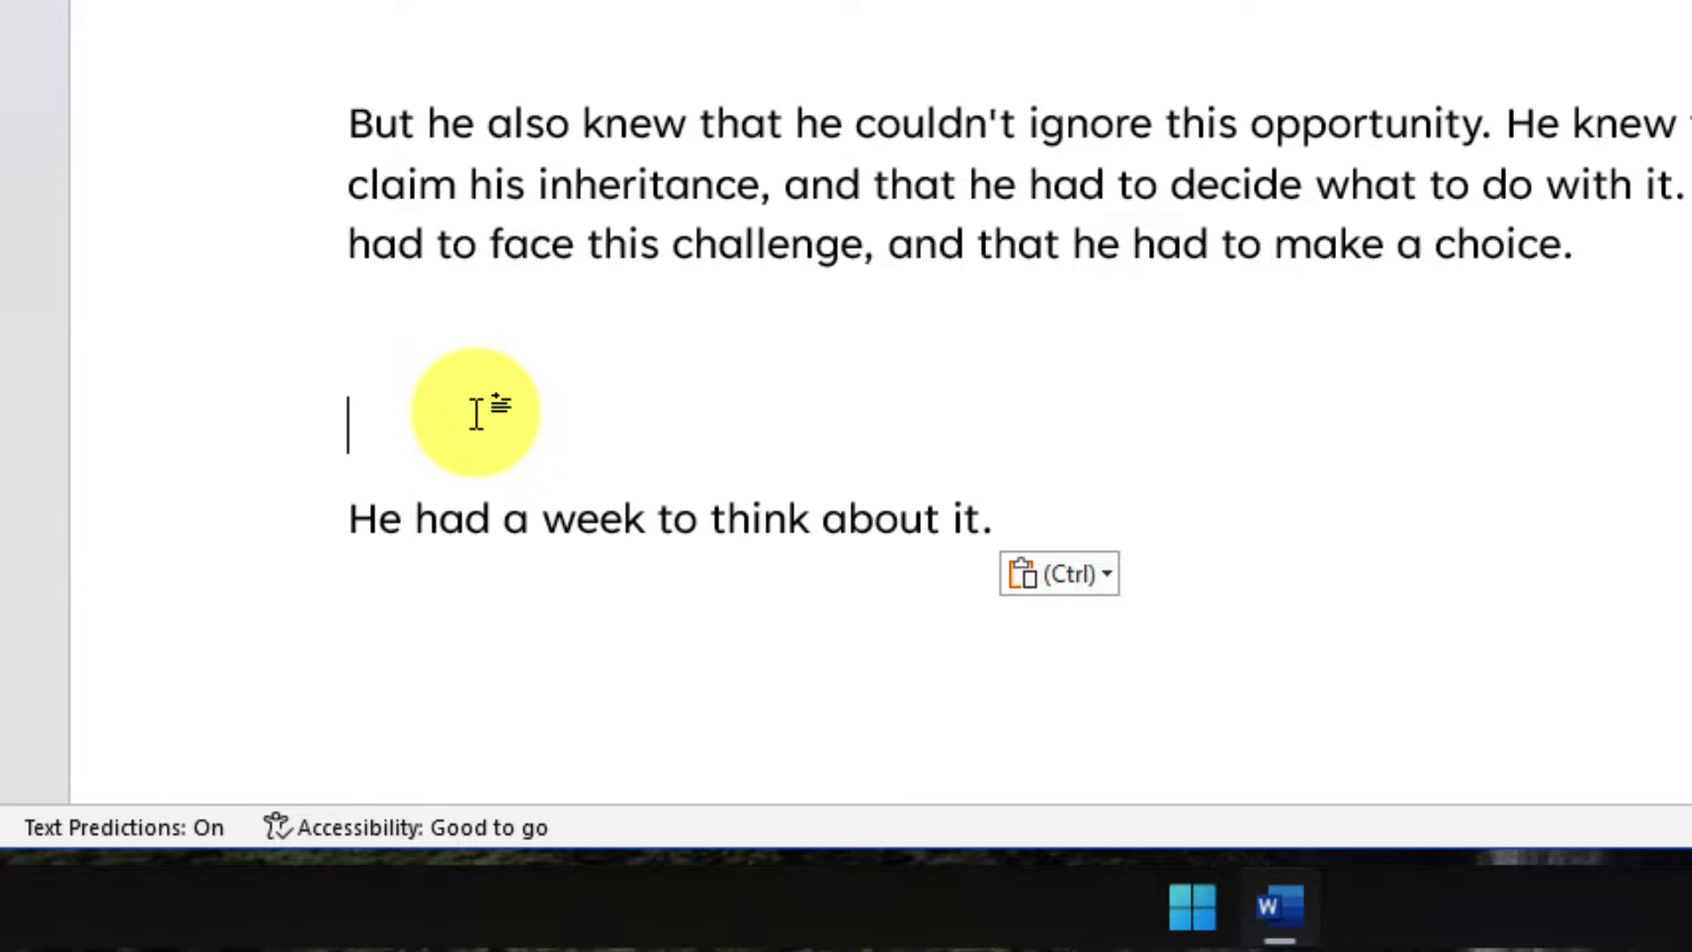
key("BackSpace")
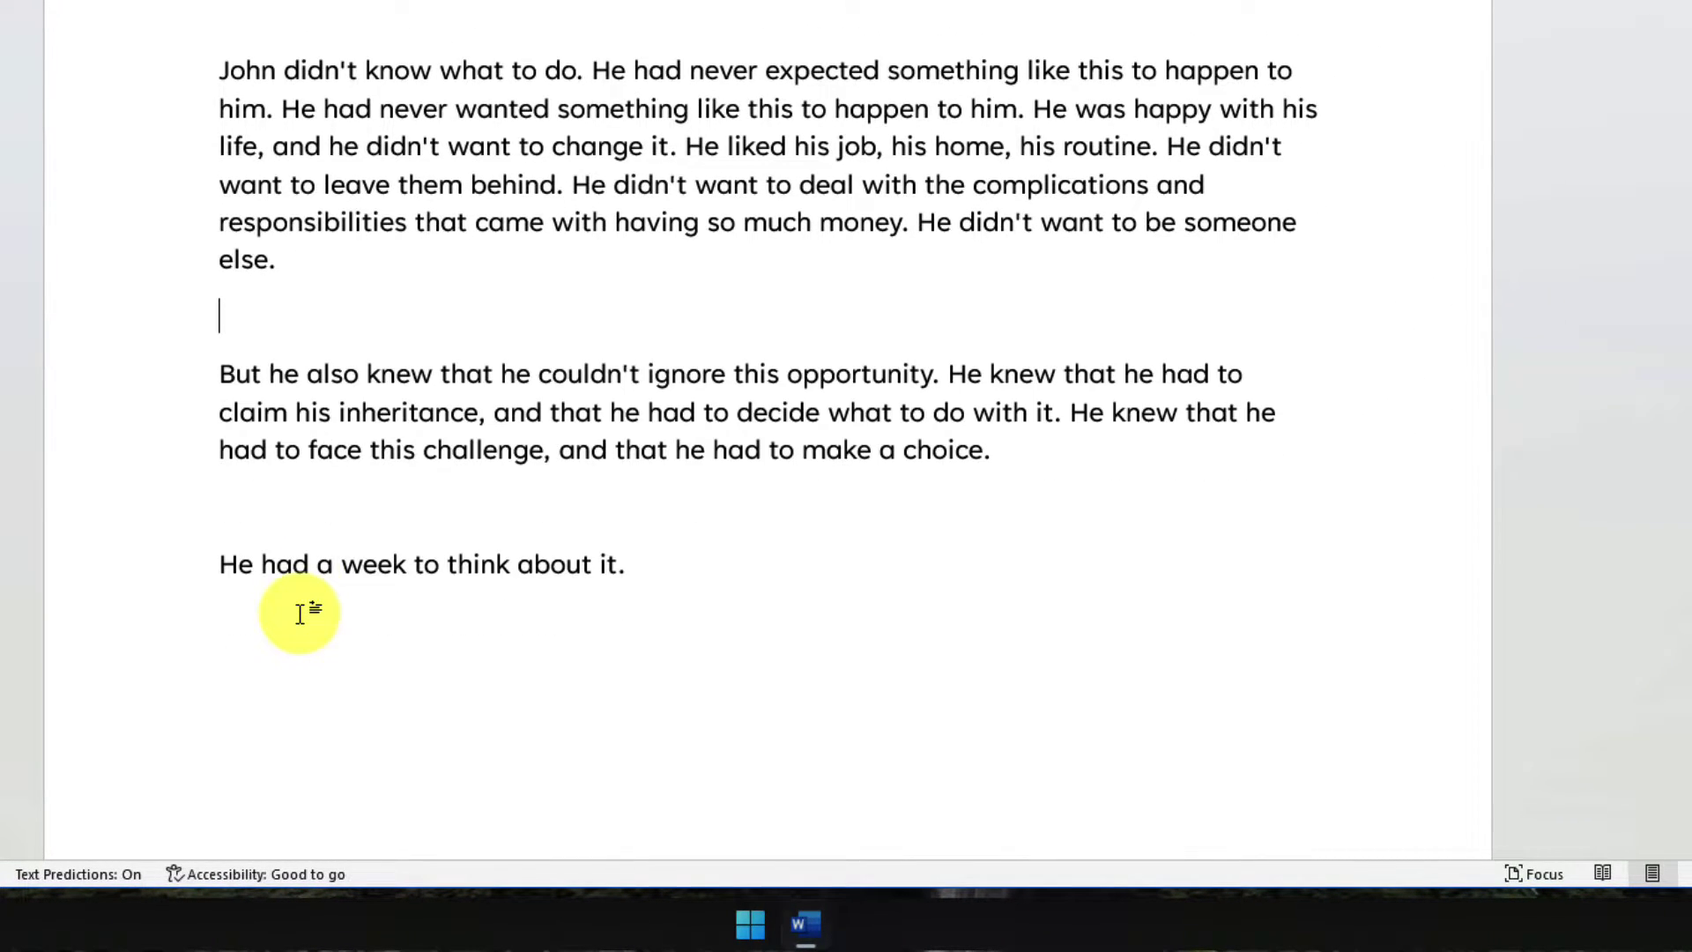
key("Up")
key("Up")
key("Up")
key("Up")
key("Up")
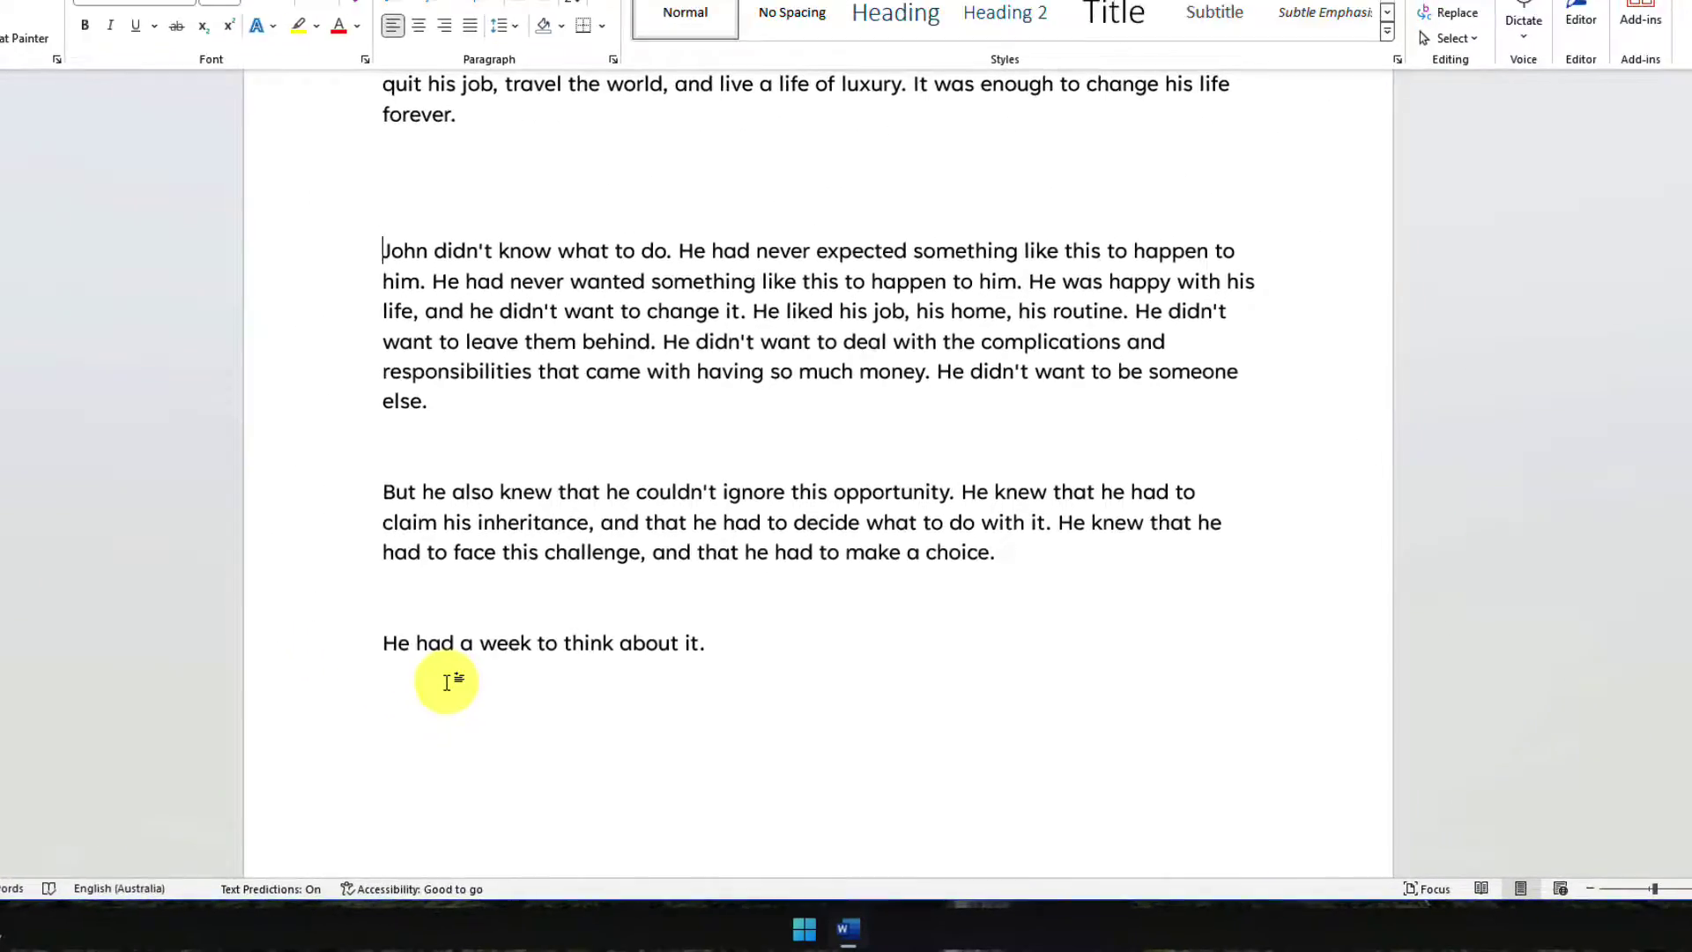
key("BackSpace")
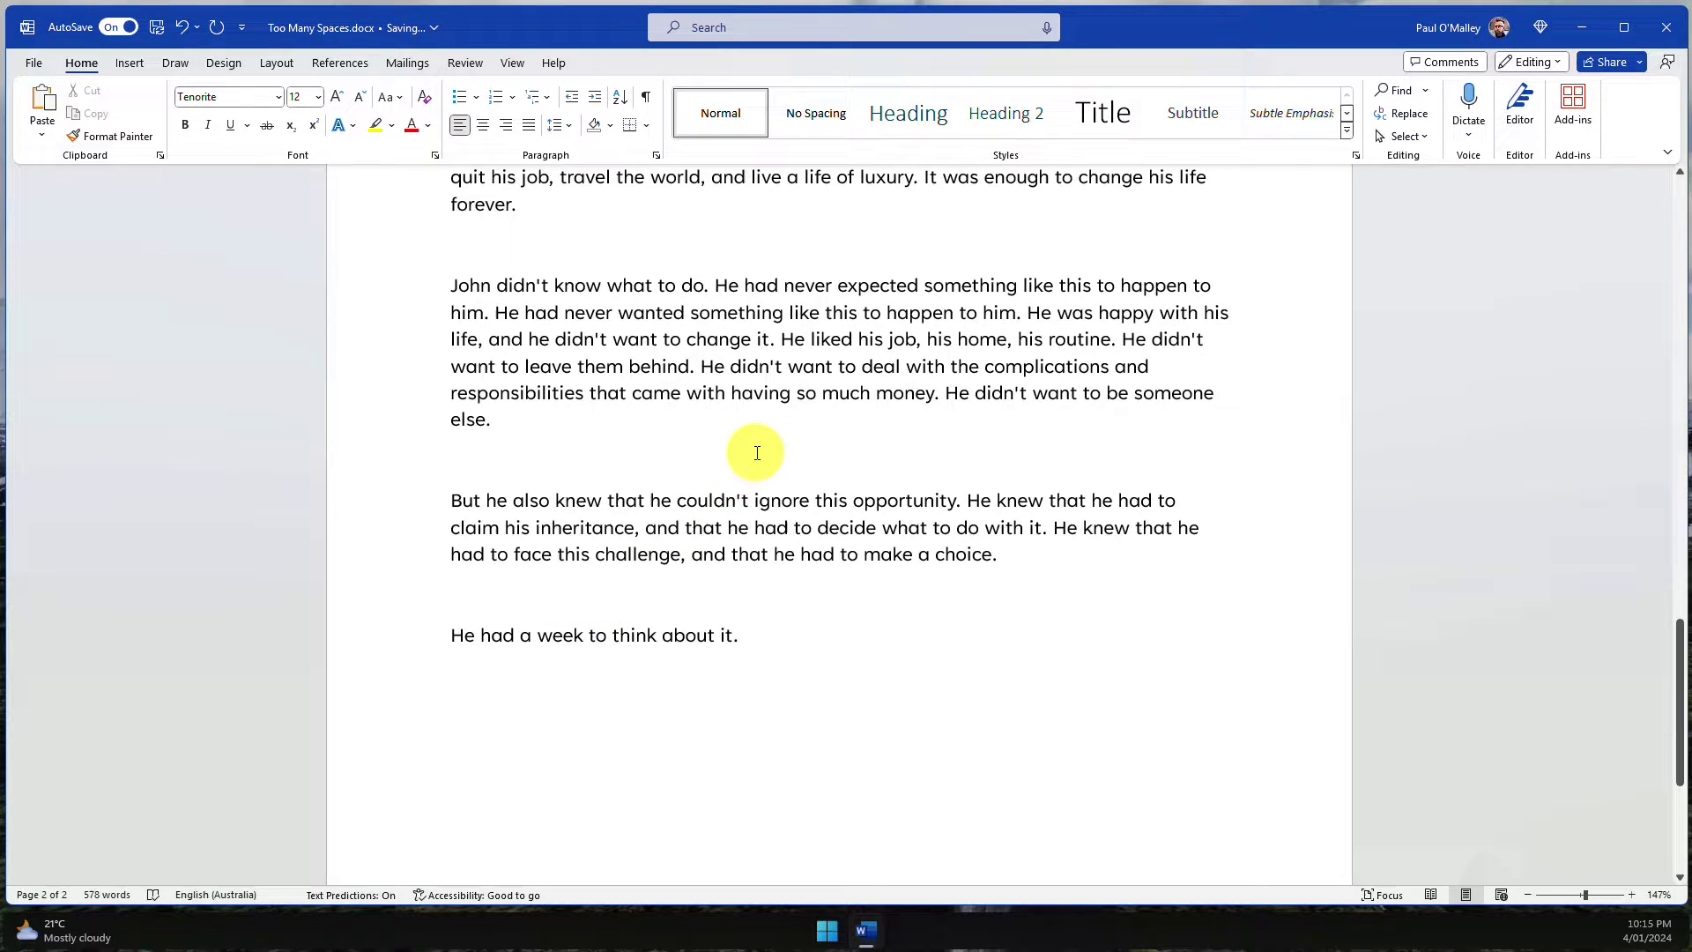
scroll(757, 453, "up", 20)
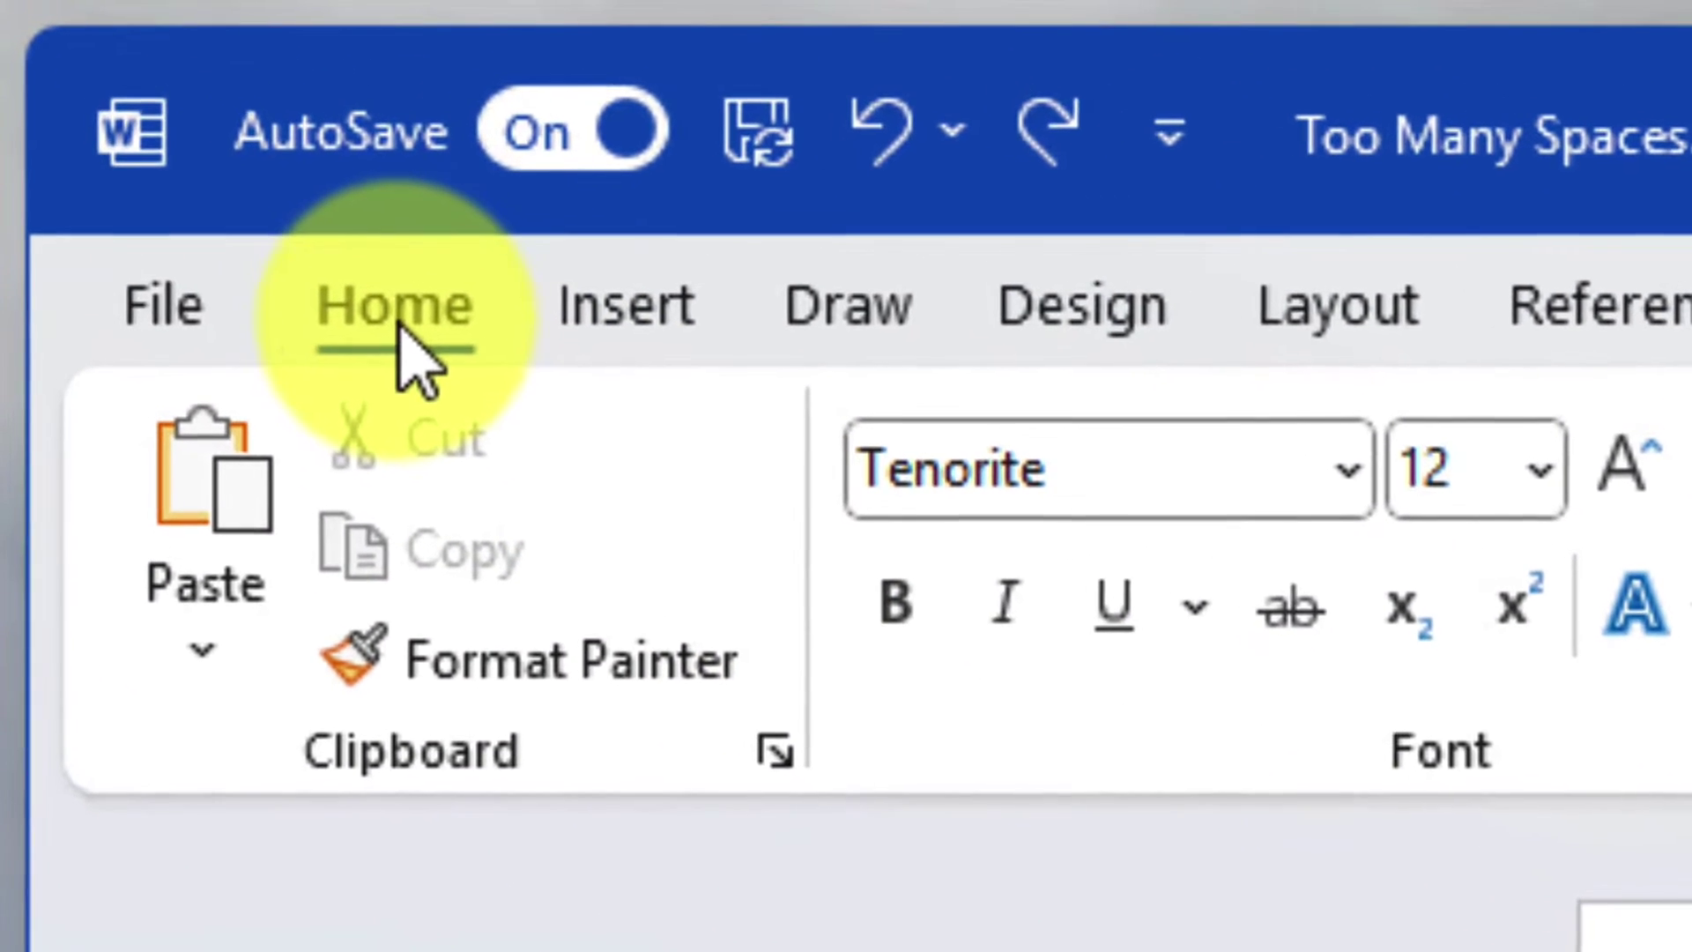
Step: Turn on Show/Hide ¶ to reveal the double empty paragraphs between story paragraphs
left_click(408, 353)
left_click(399, 322)
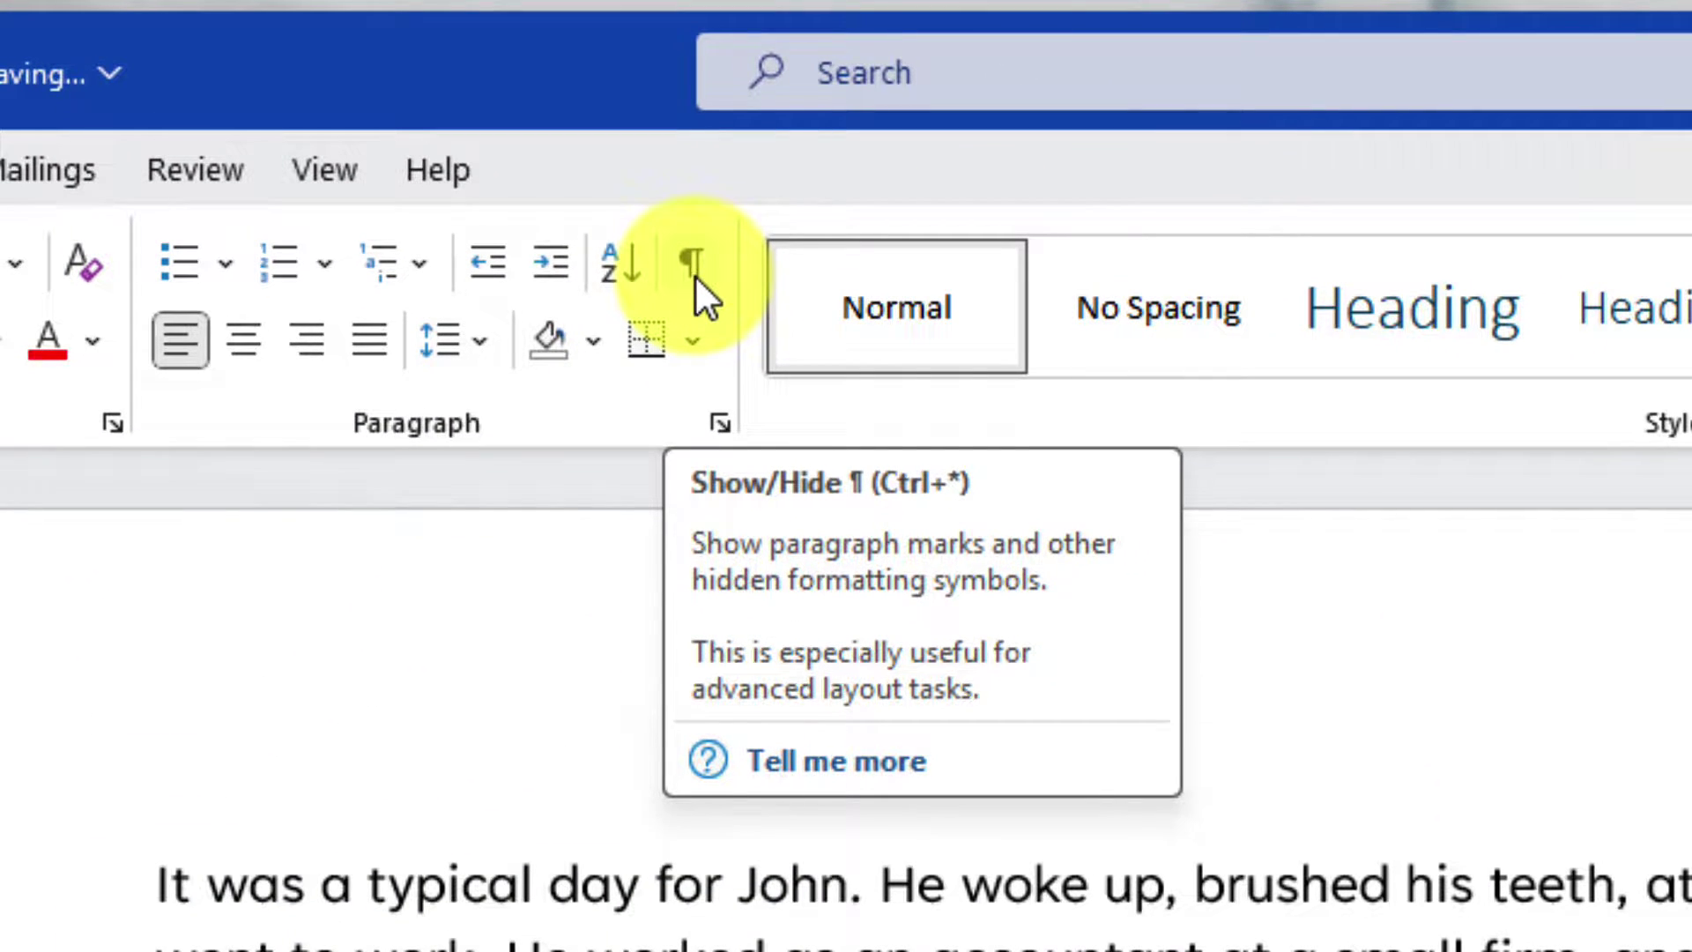
left_click(695, 275)
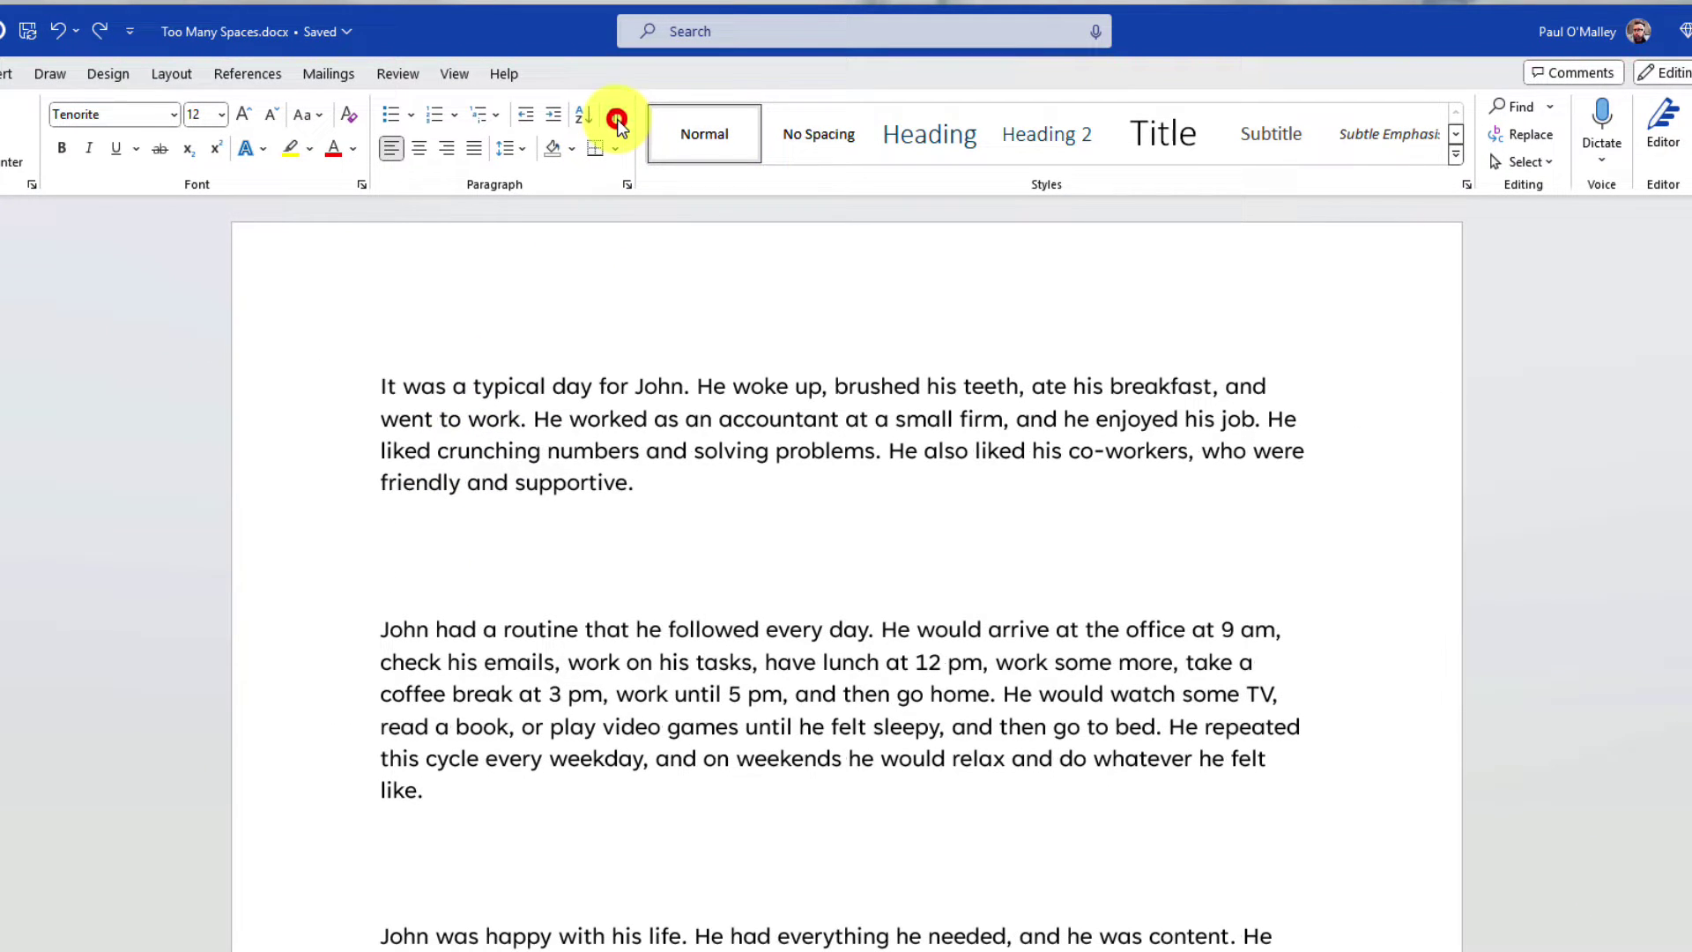
left_click(617, 119)
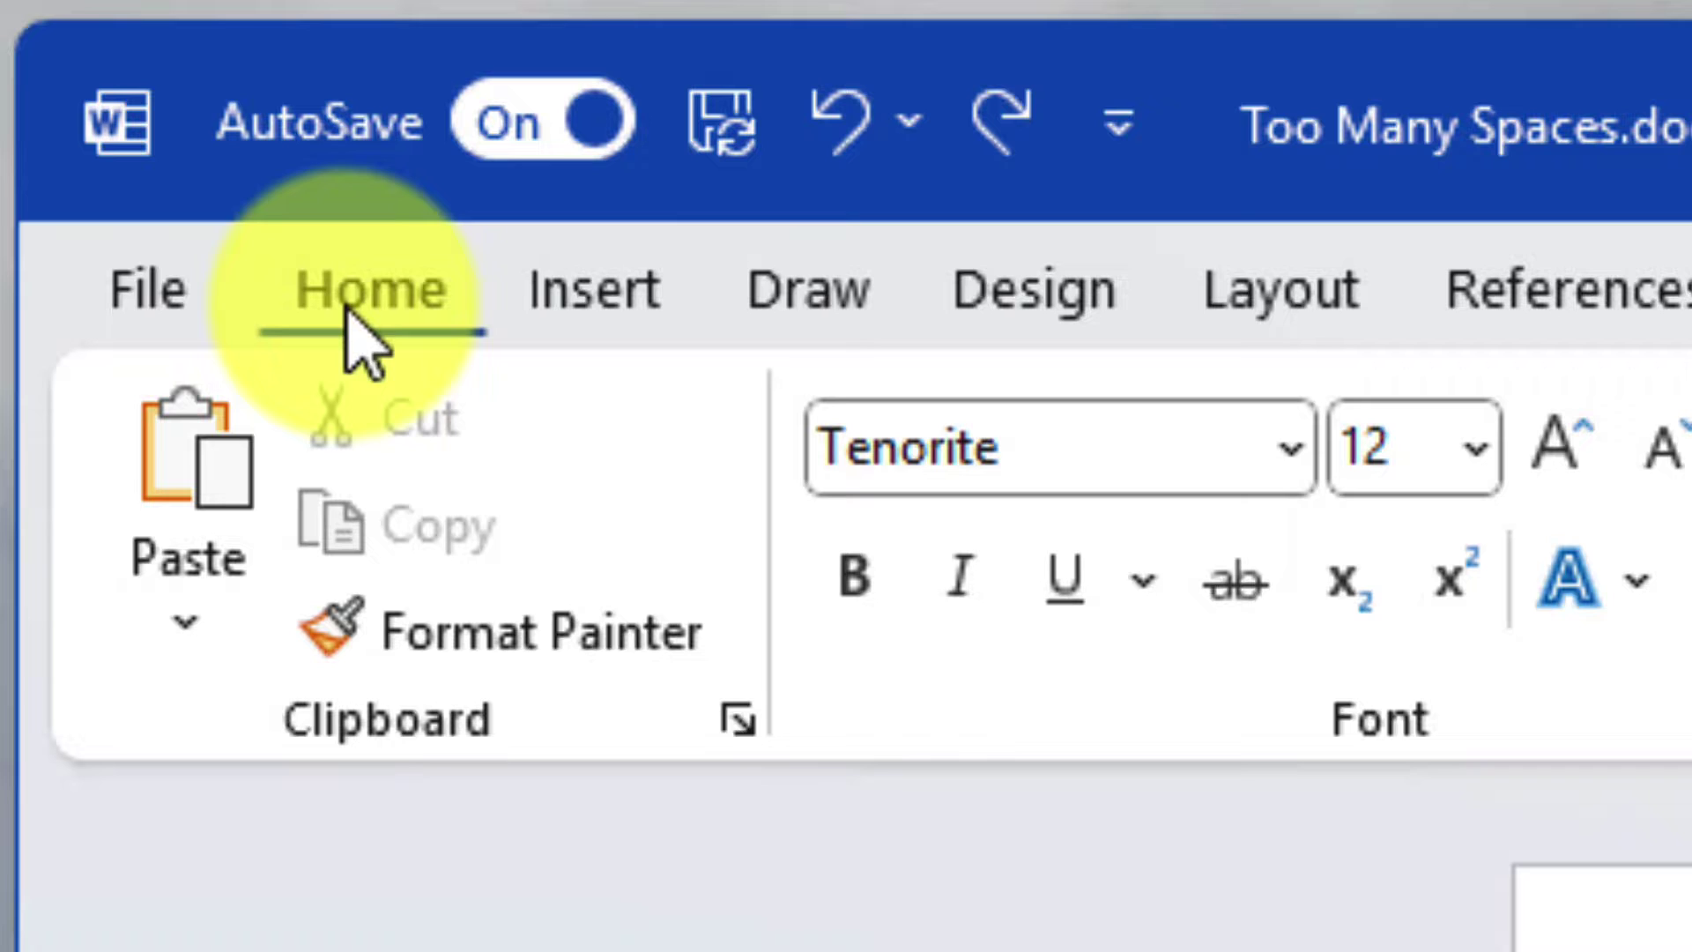
Step: Open Find and Replace and expand it with More >> to show the extra search options
left_click(254, 258)
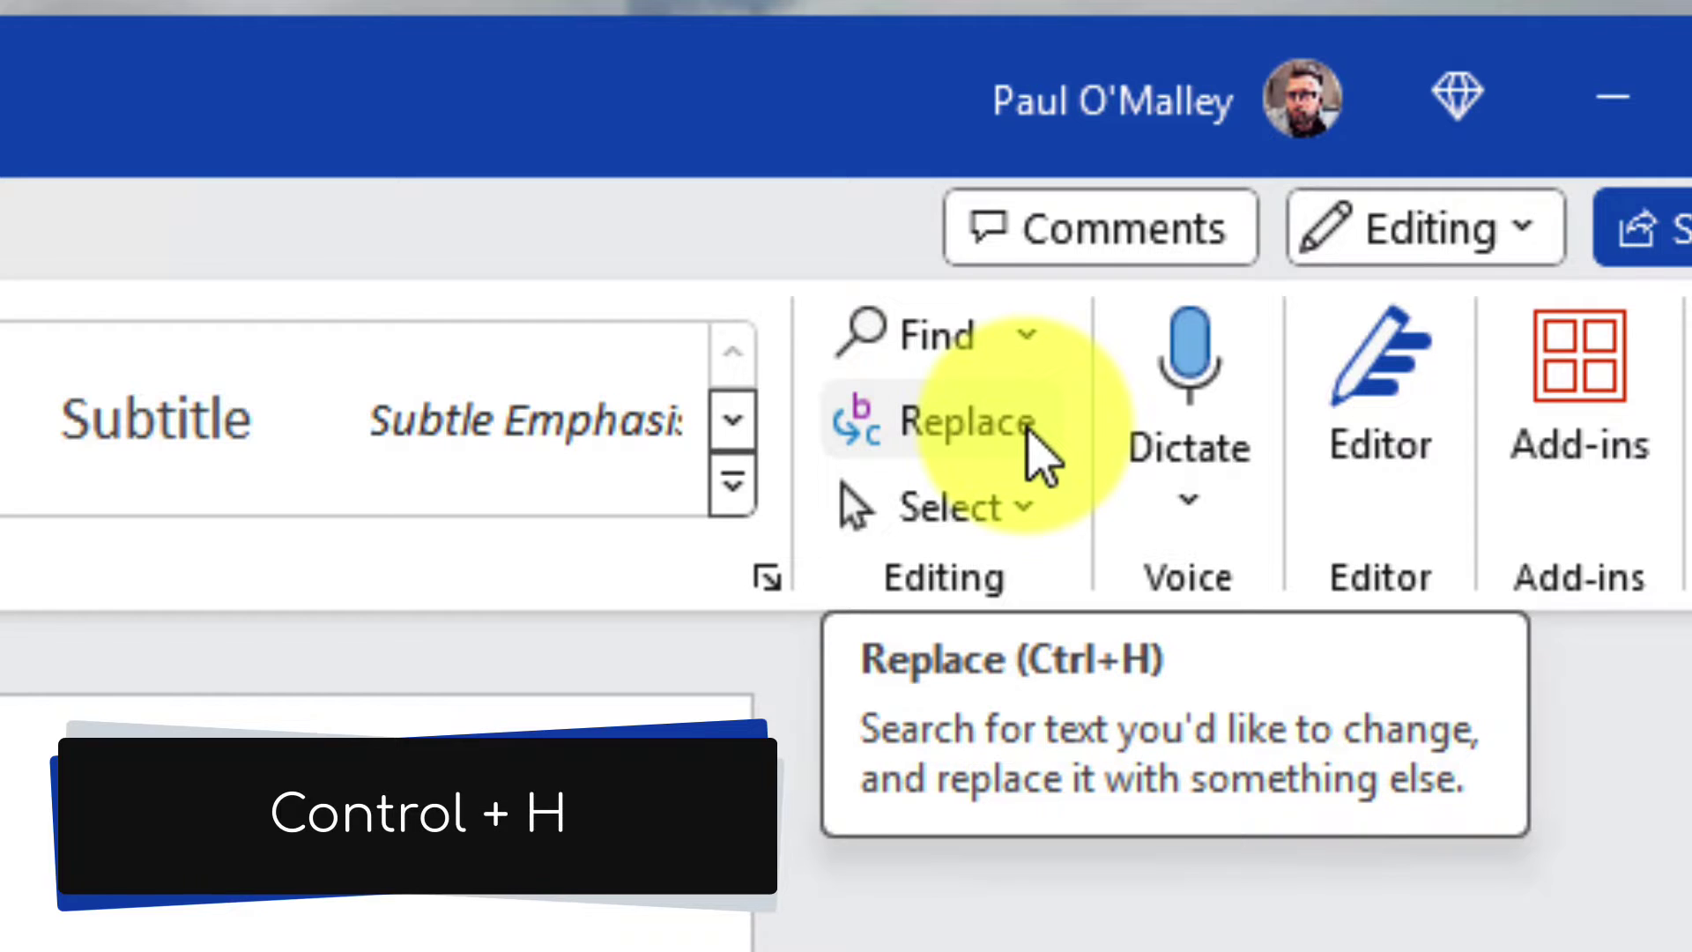
left_click(1029, 432)
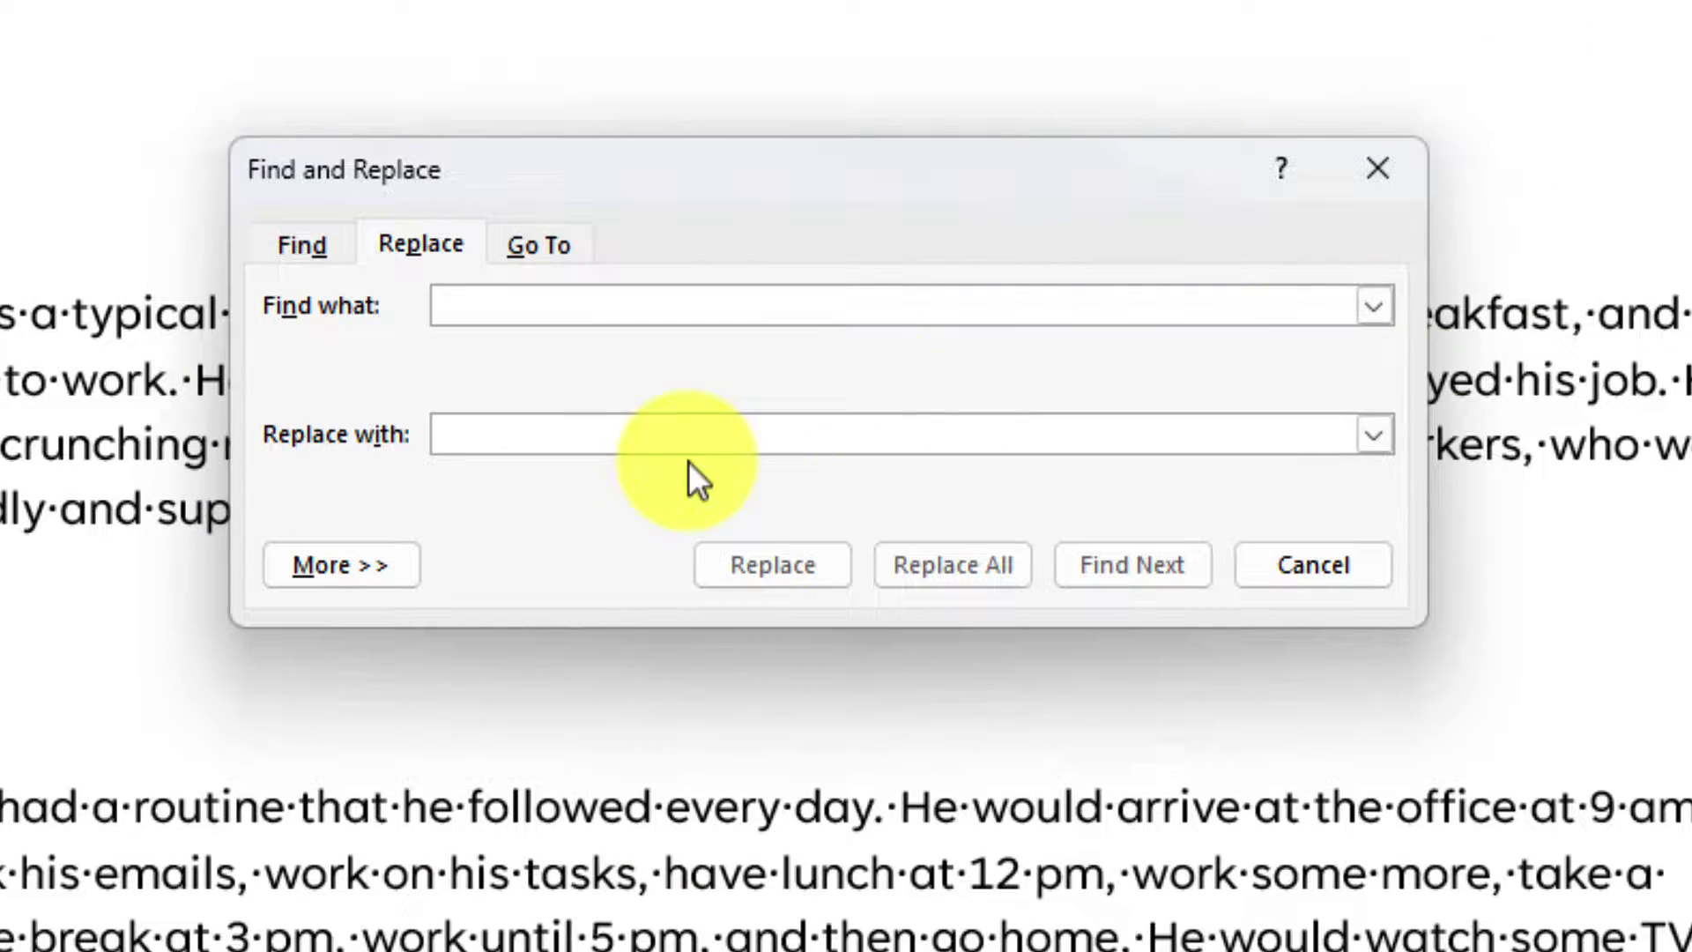
left_click(579, 440)
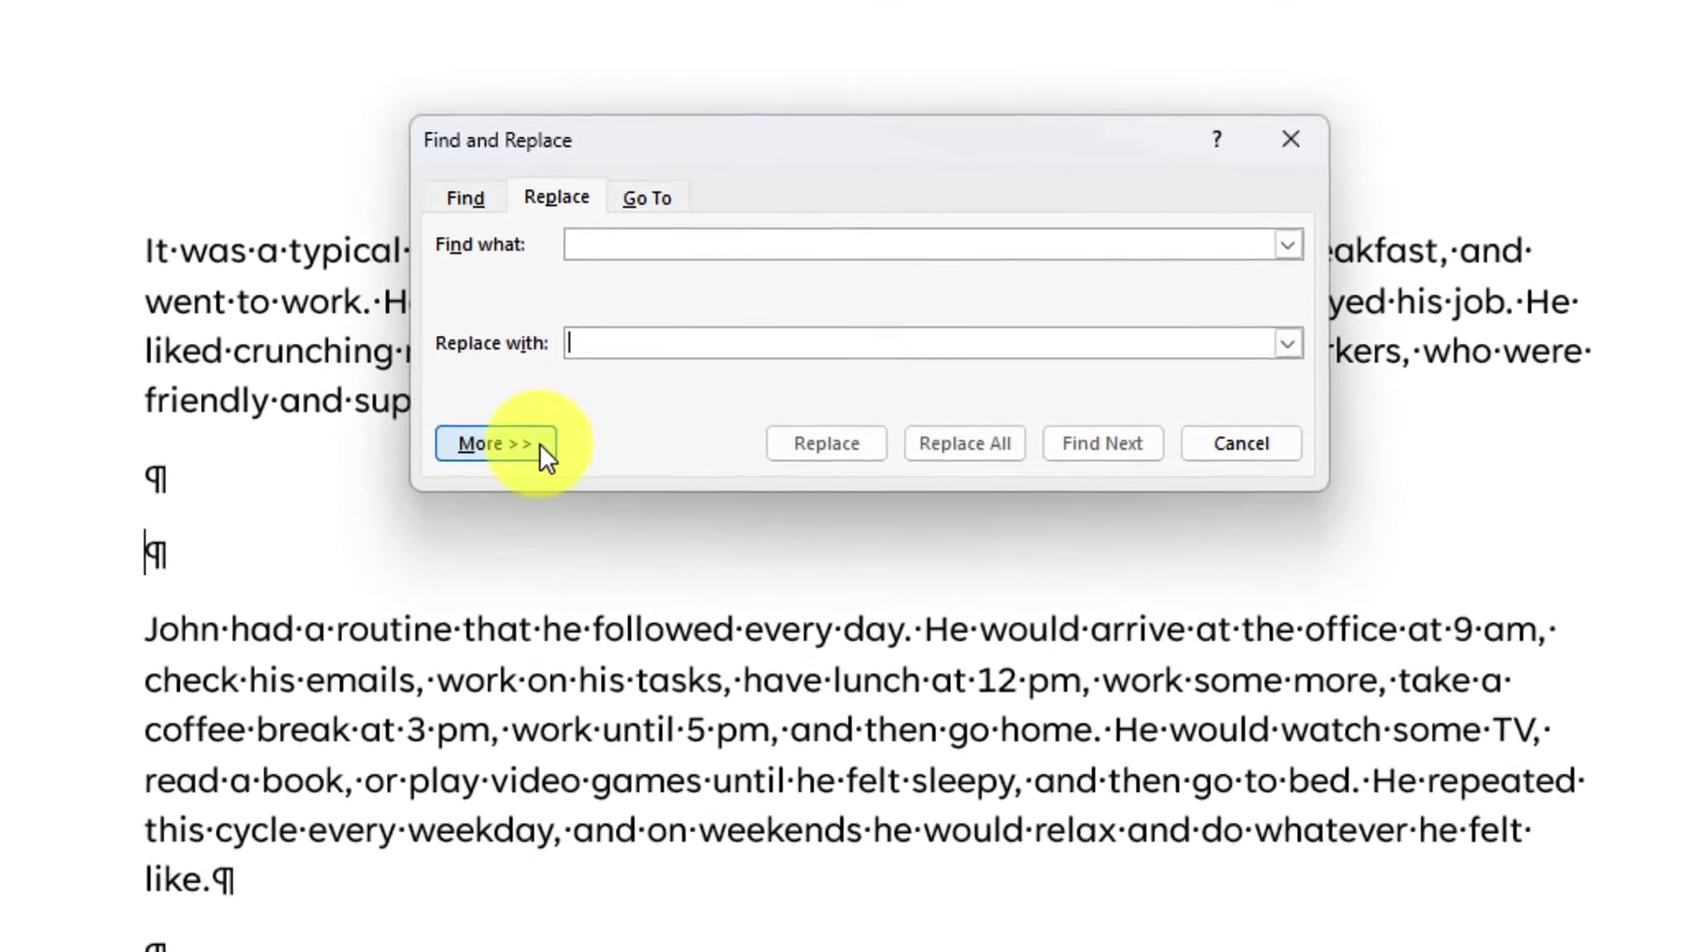
left_click(573, 545)
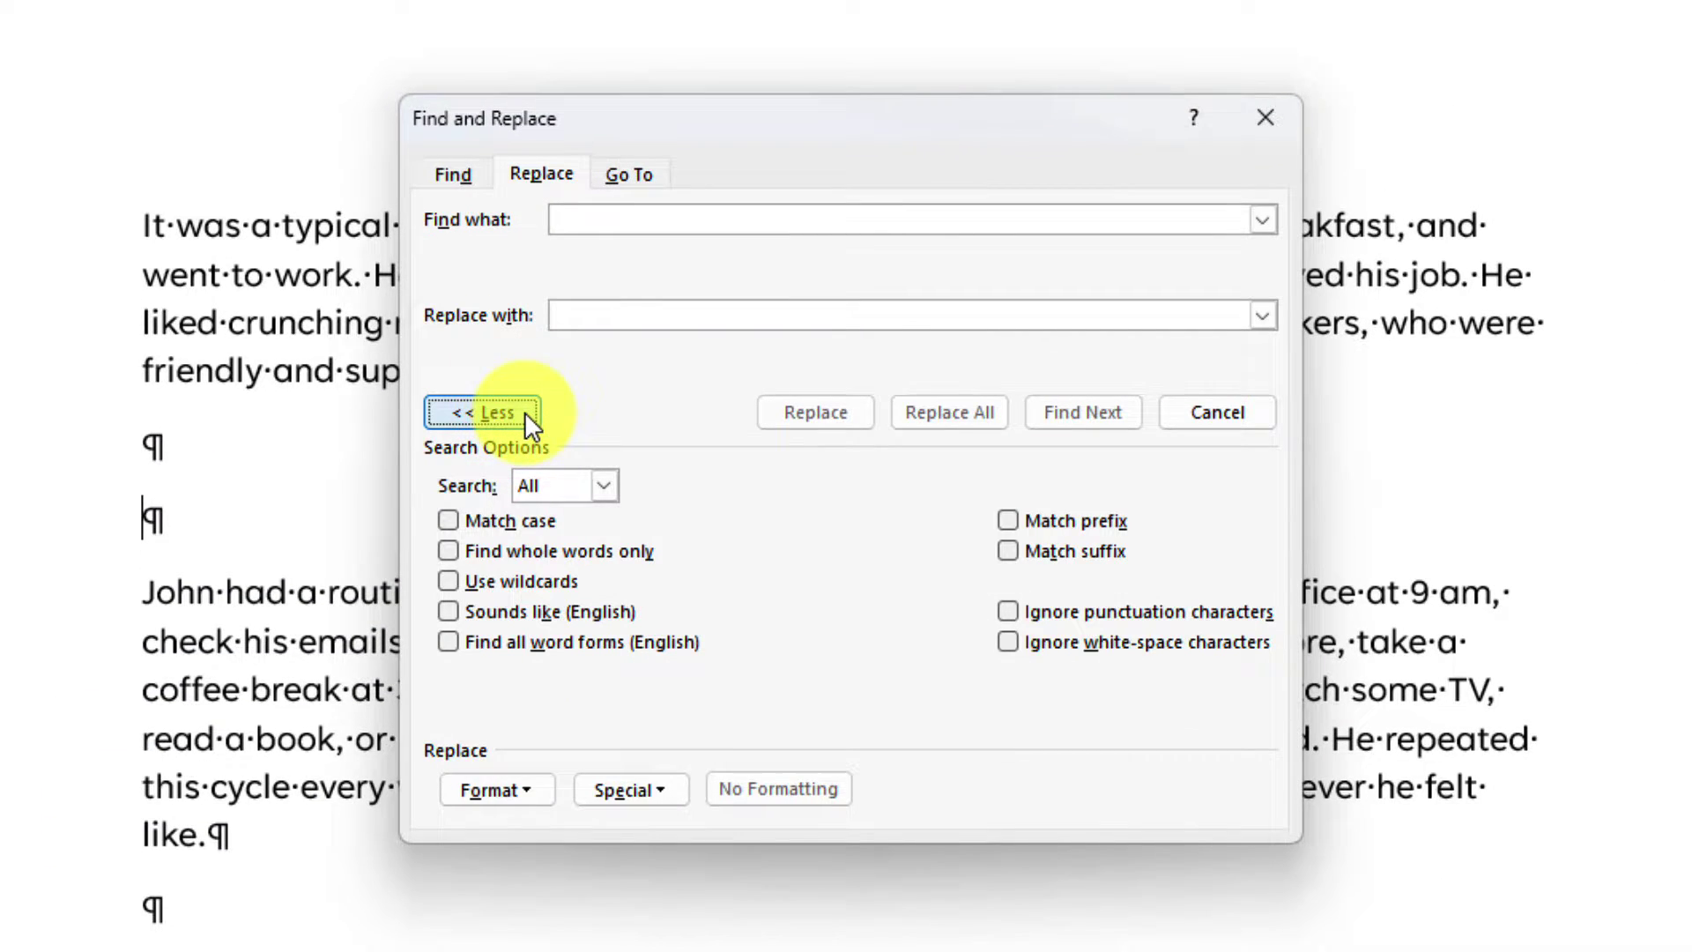
Step: Enter ^p^p^p in Find what, inserting the first paragraph mark from the Special list
left_click(674, 796)
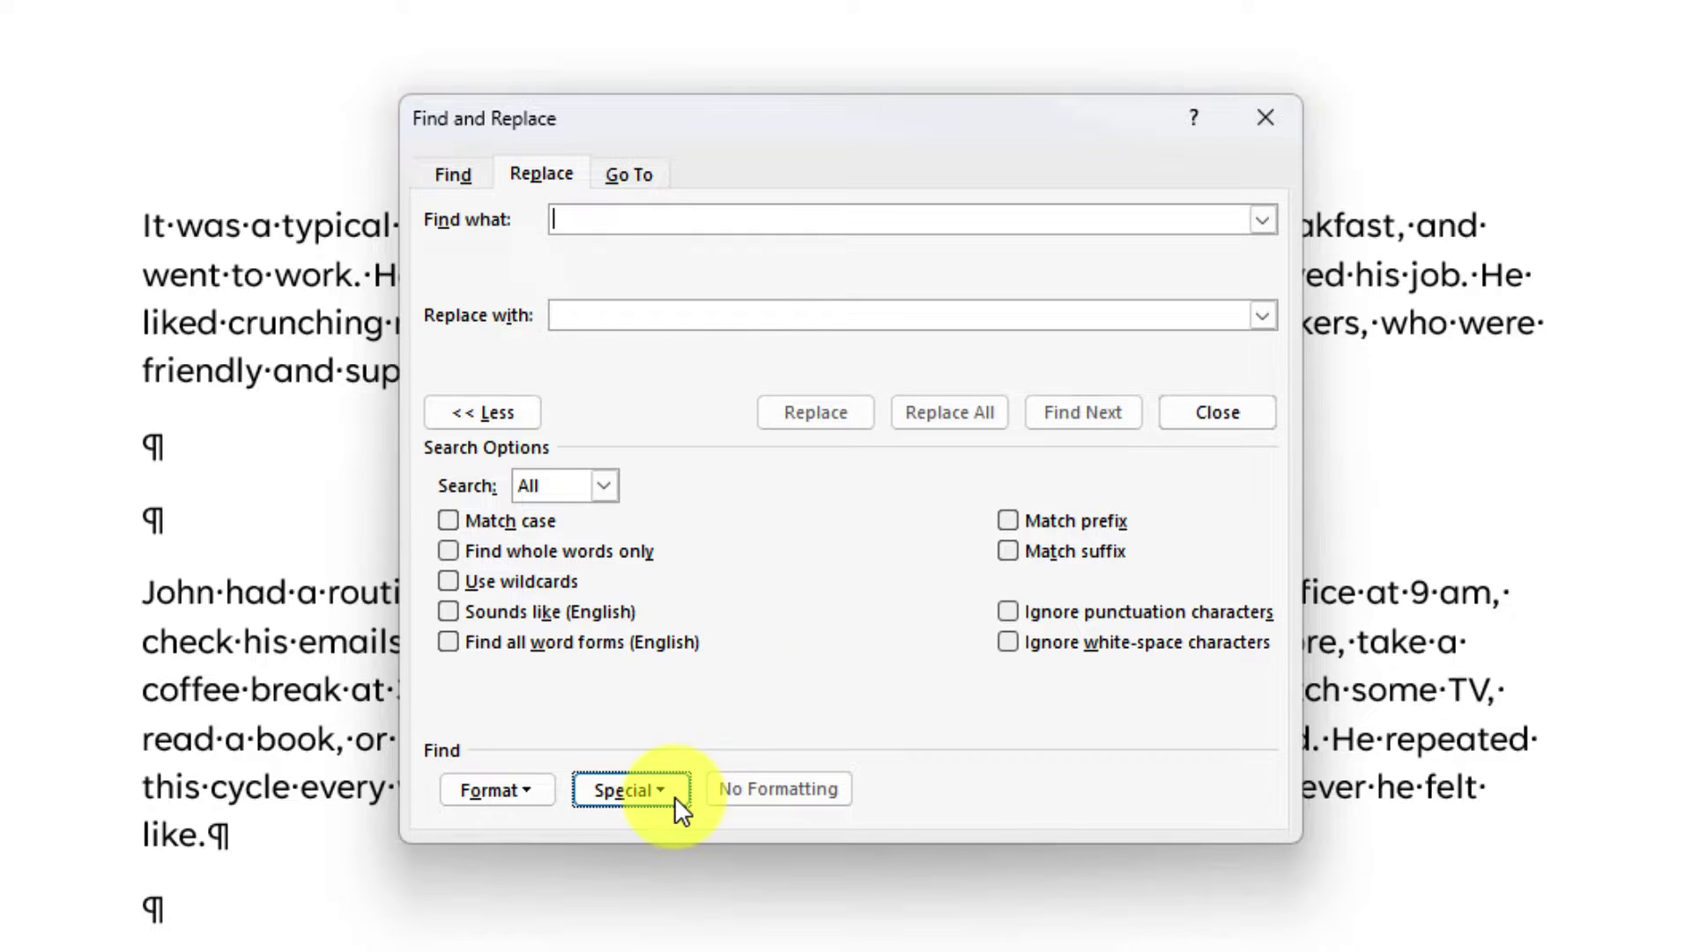
left_click(674, 795)
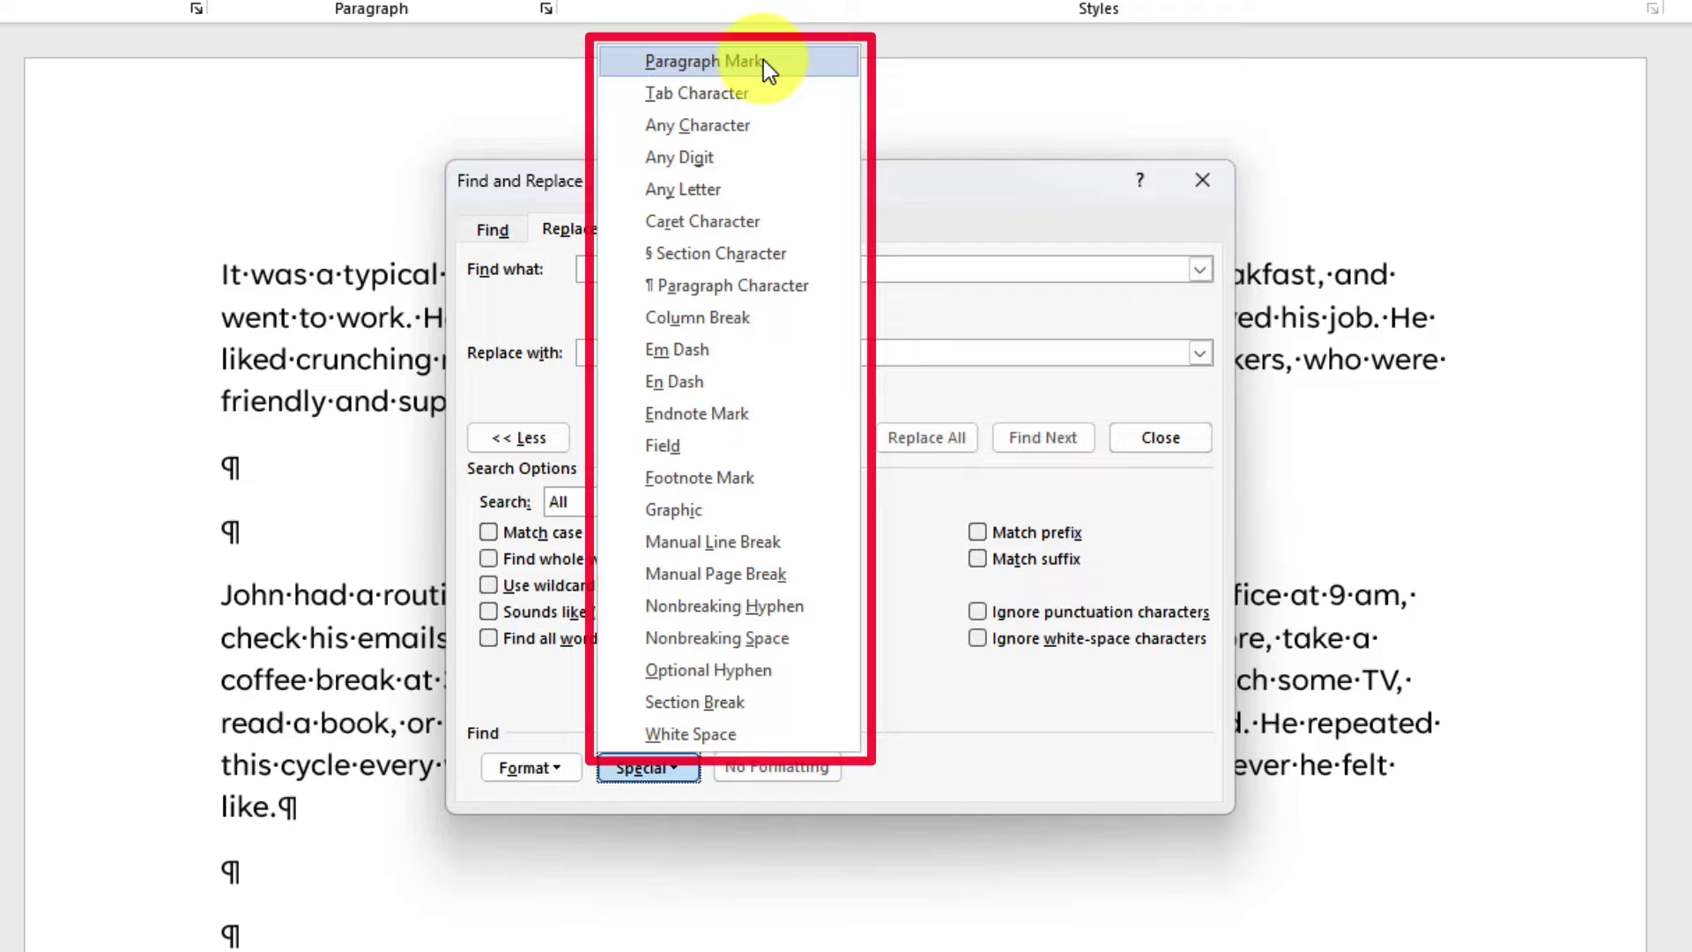
left_click(758, 62)
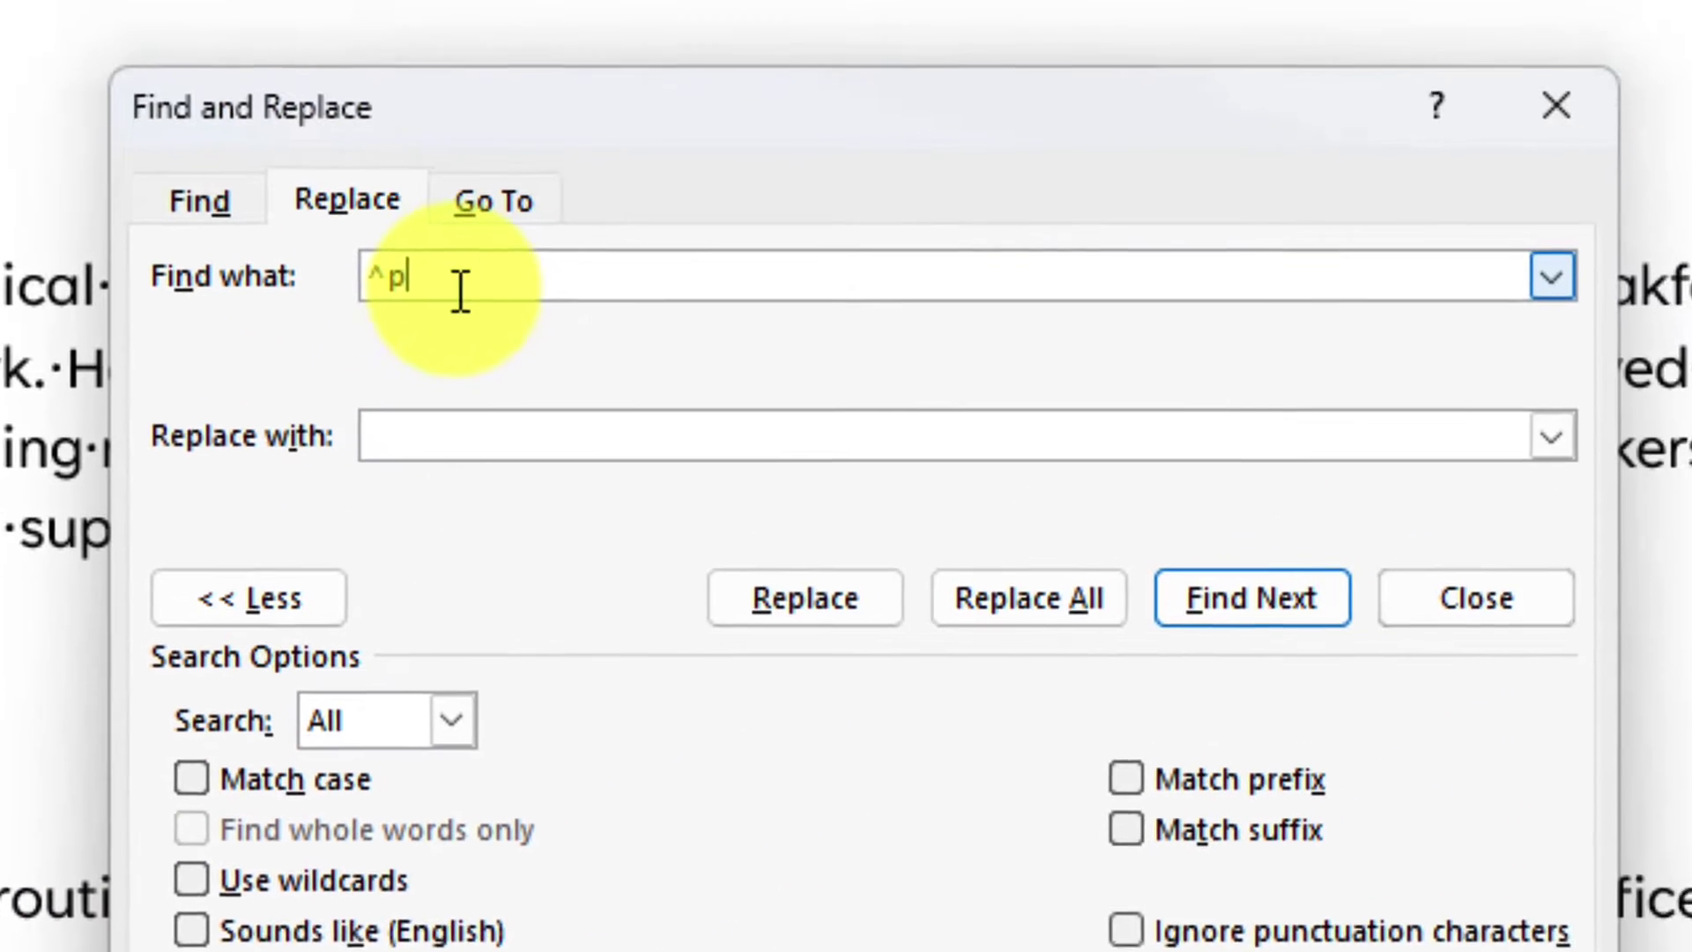
left_click(426, 319)
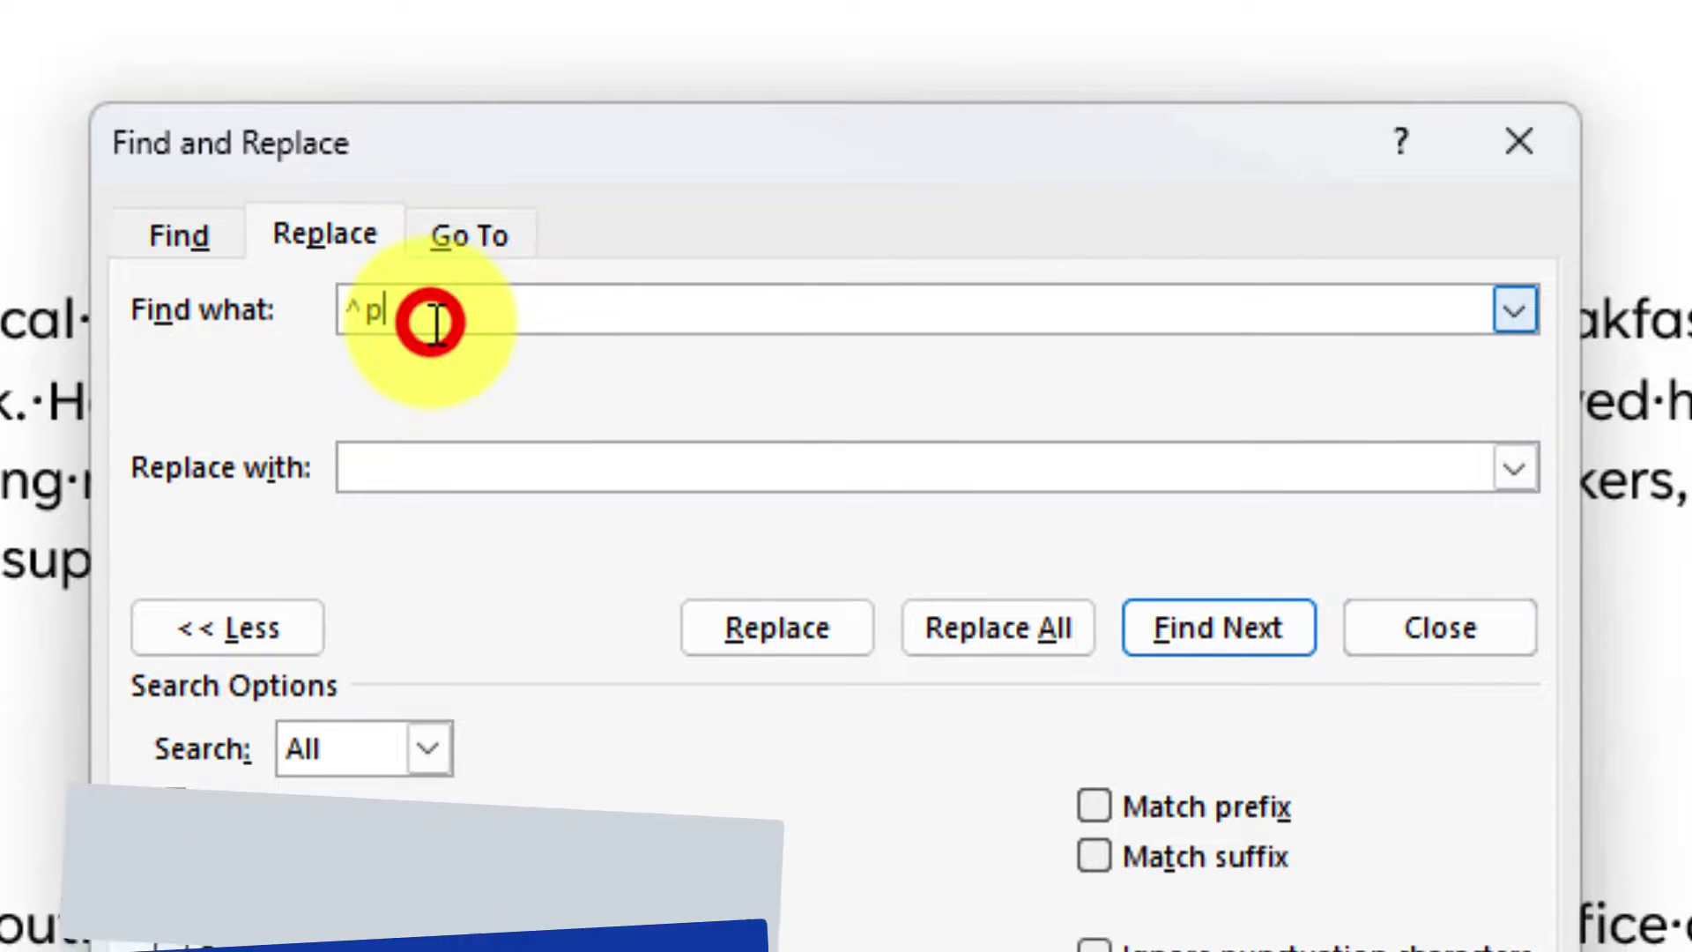
type("^p^p")
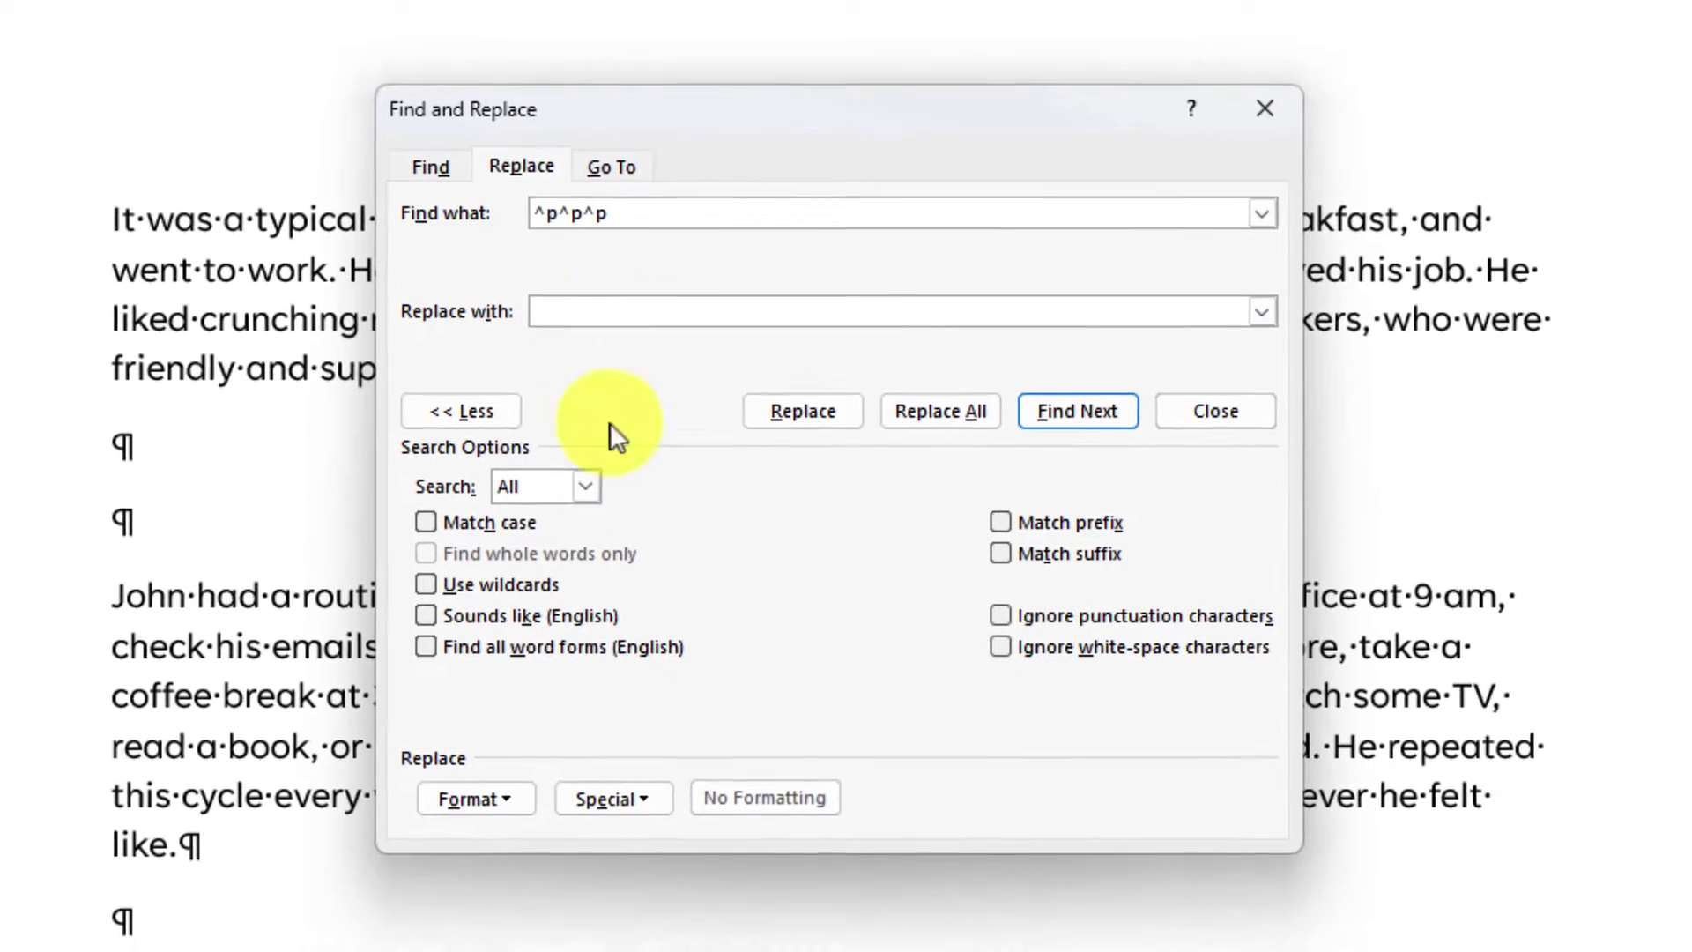
Step: Enter ^p^p in Replace with and find the first triple paragraph mark, after 'like.'
left_click(661, 787)
left_click(659, 786)
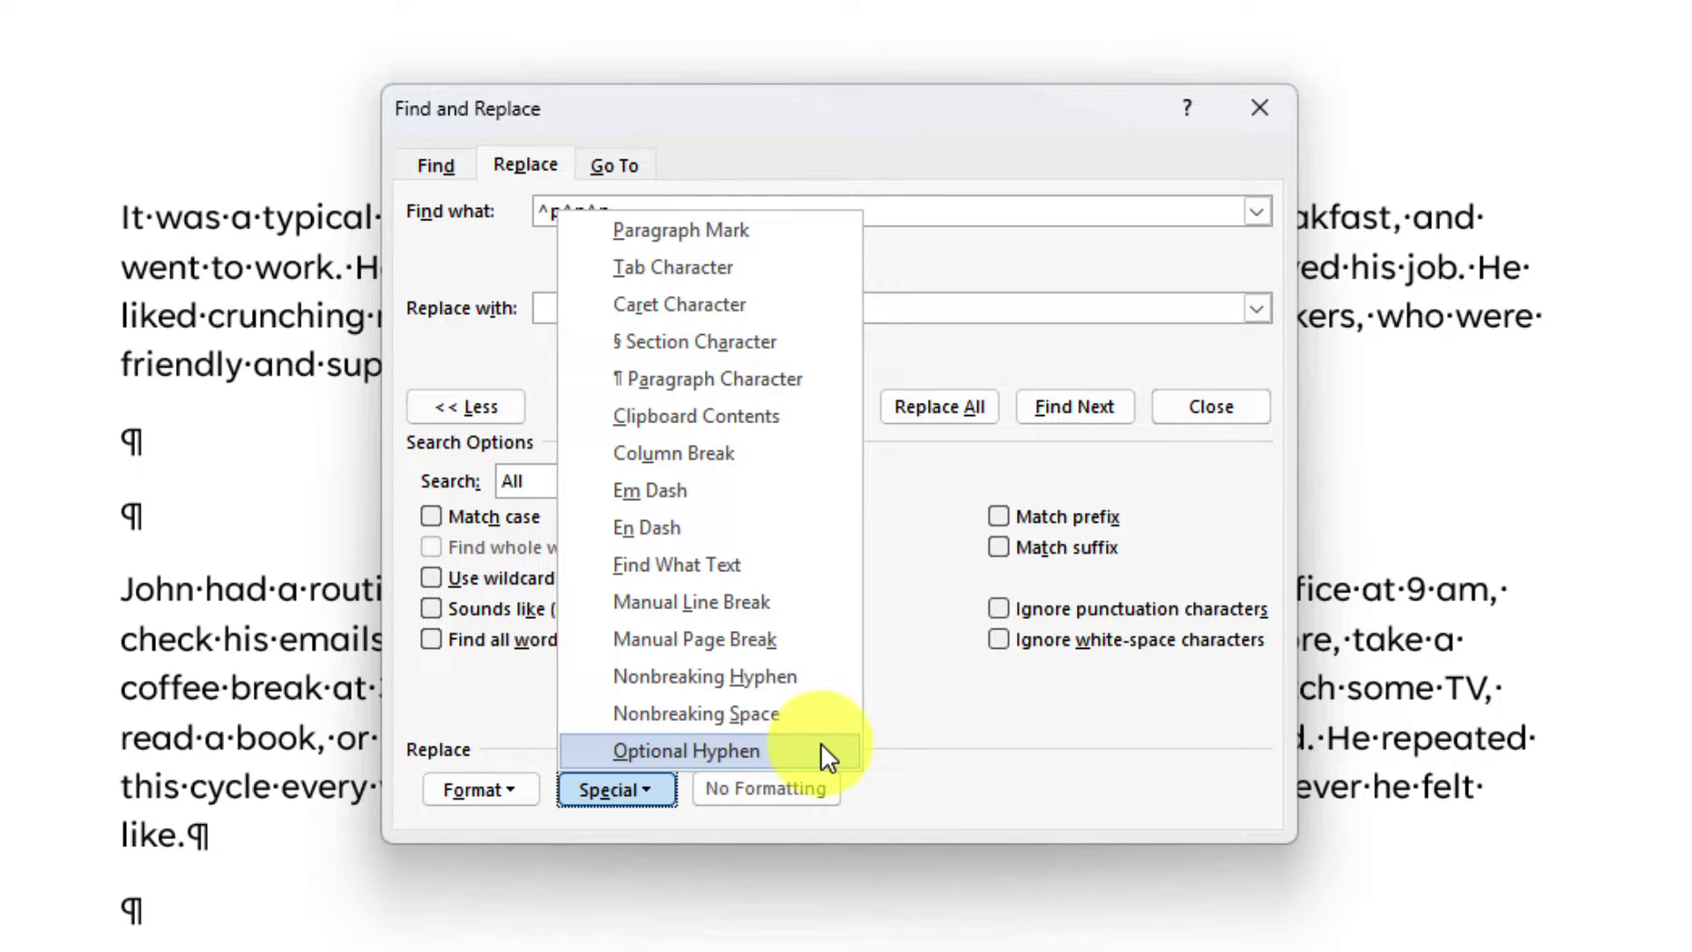
left_click(733, 225)
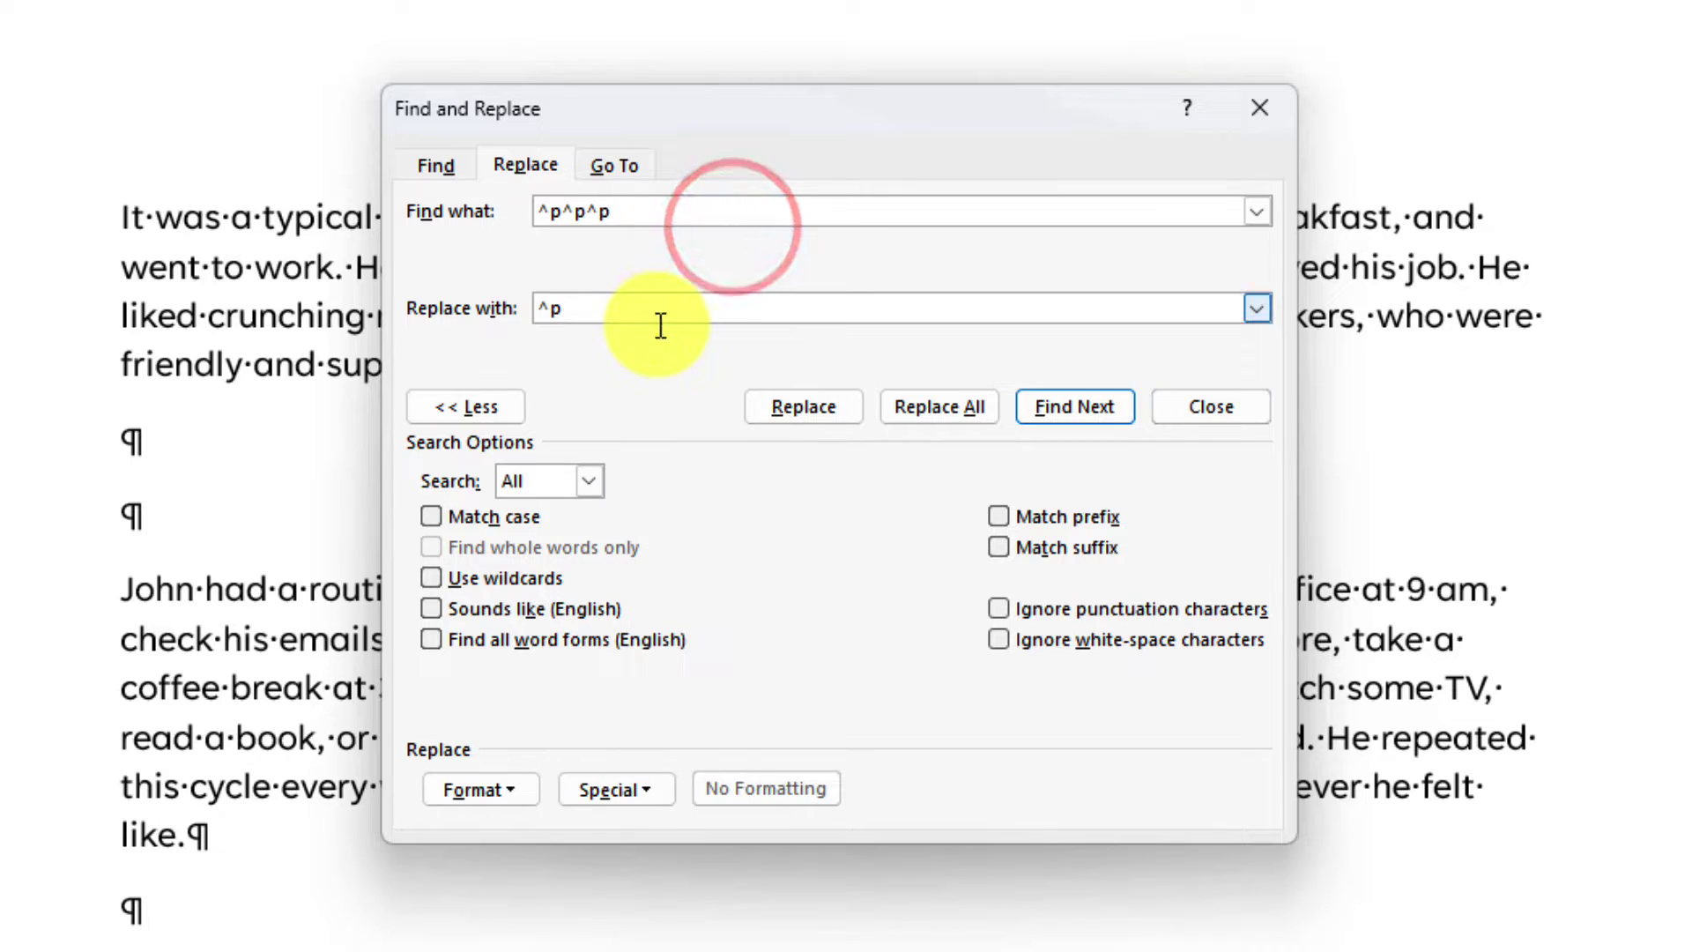
type("^p")
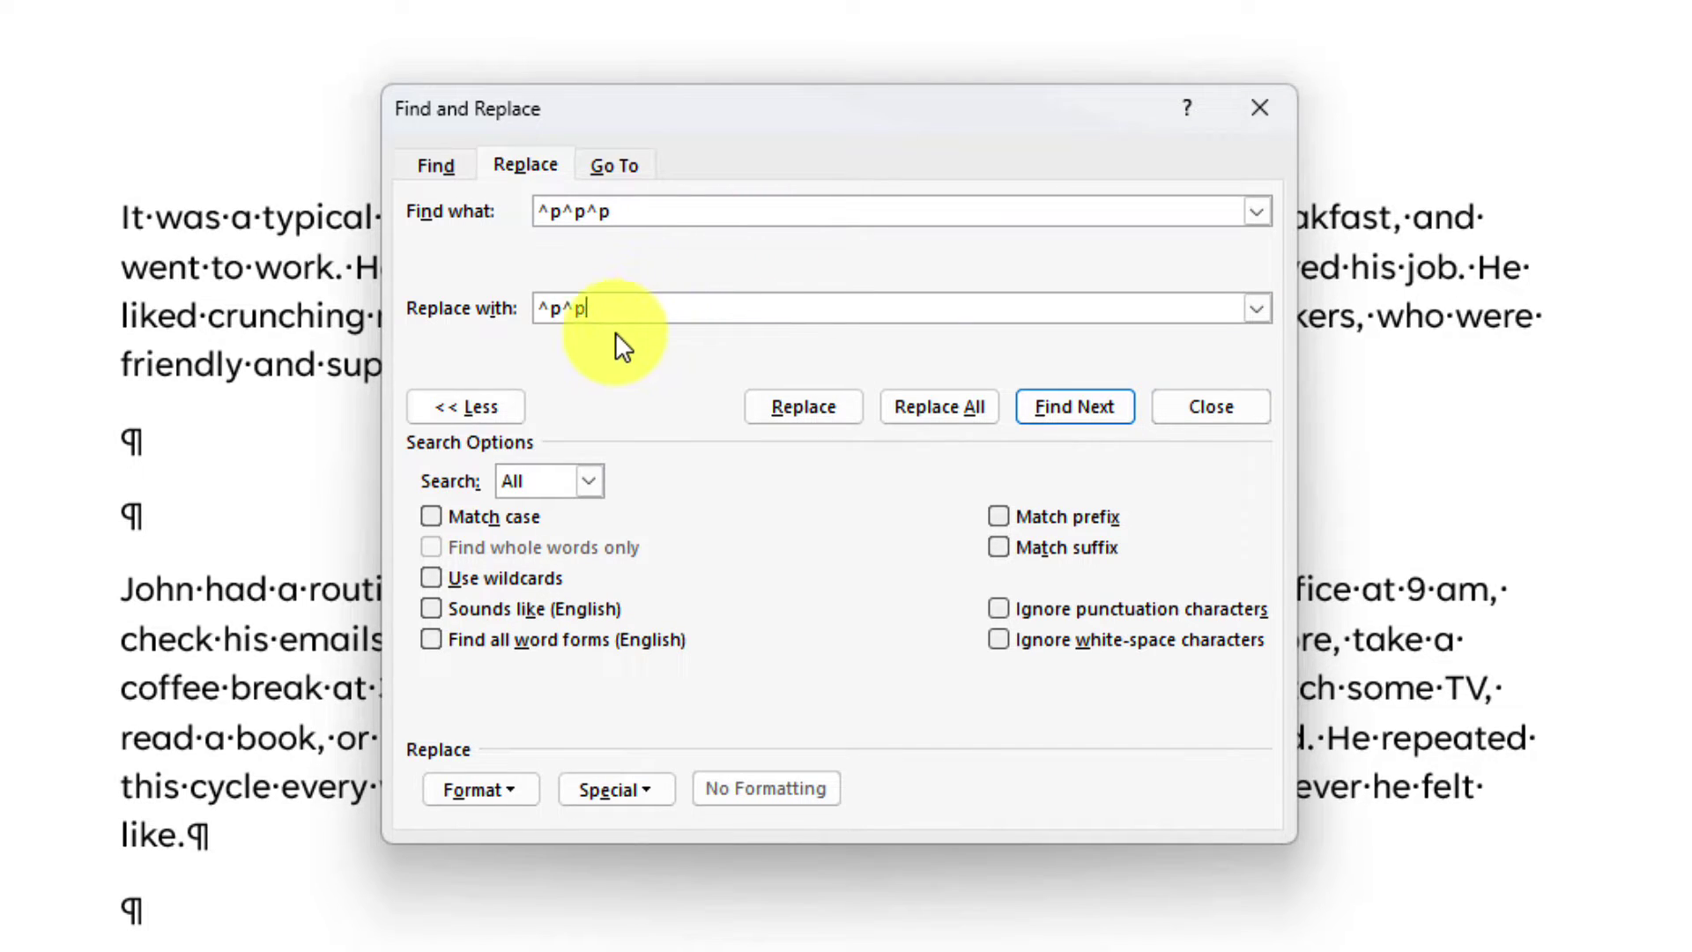
left_click(1091, 406)
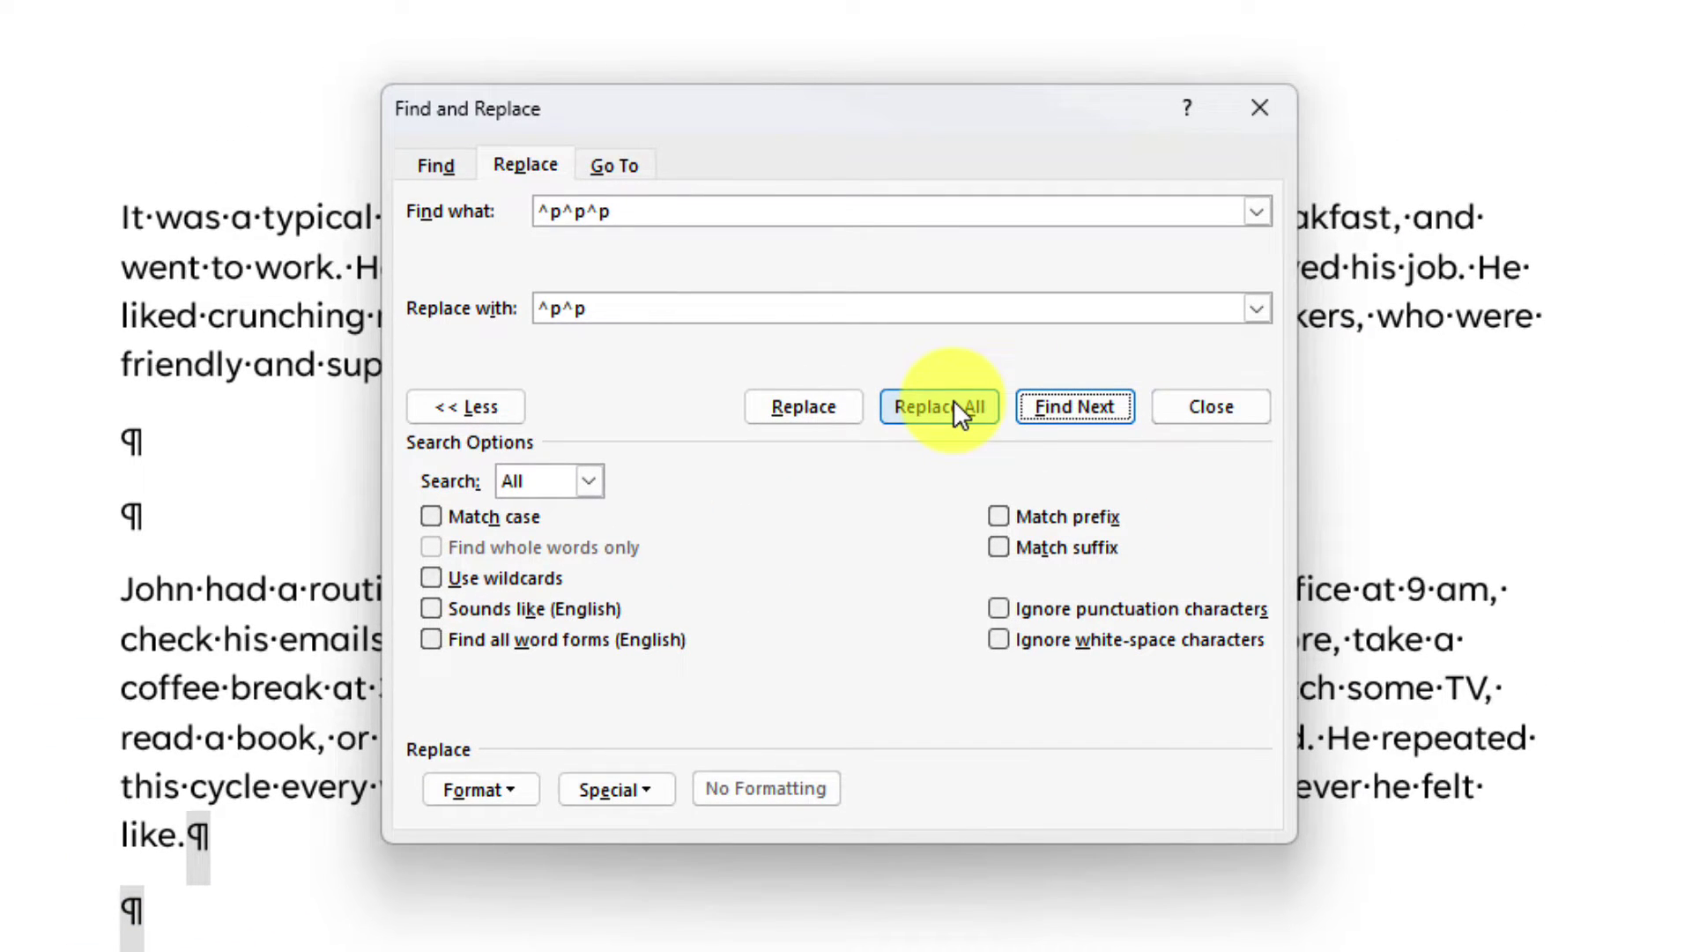
Step: Replace all 11 triple paragraph marks with double ones, then hide the formatting marks
left_click(954, 399)
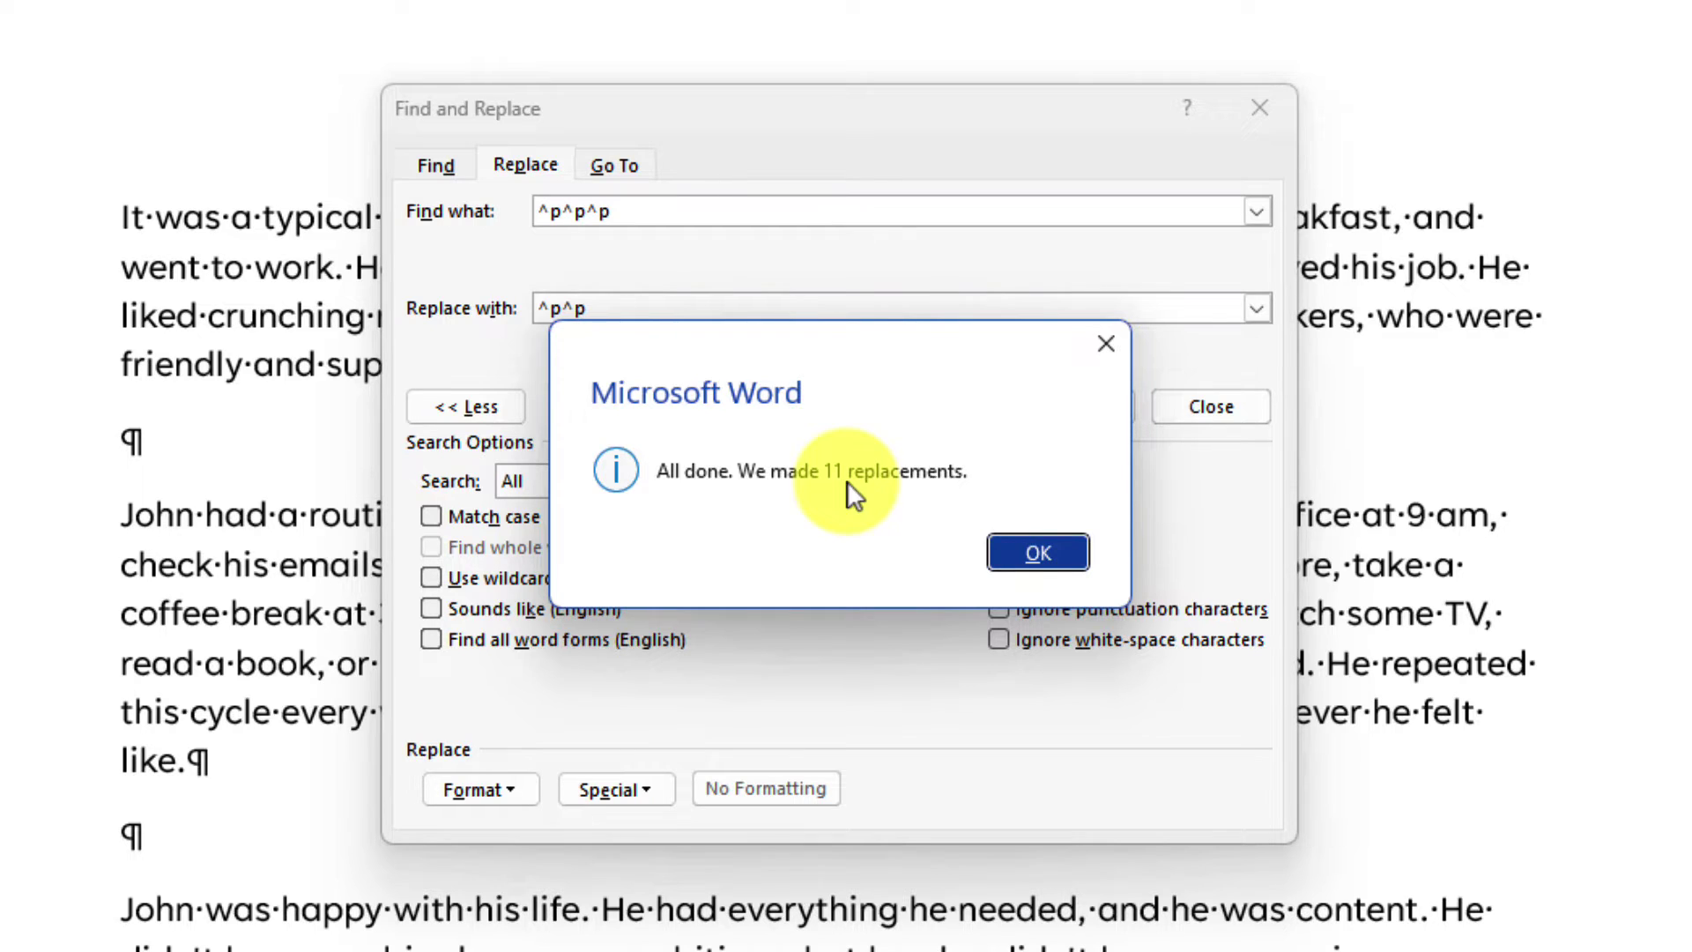
left_click(1040, 546)
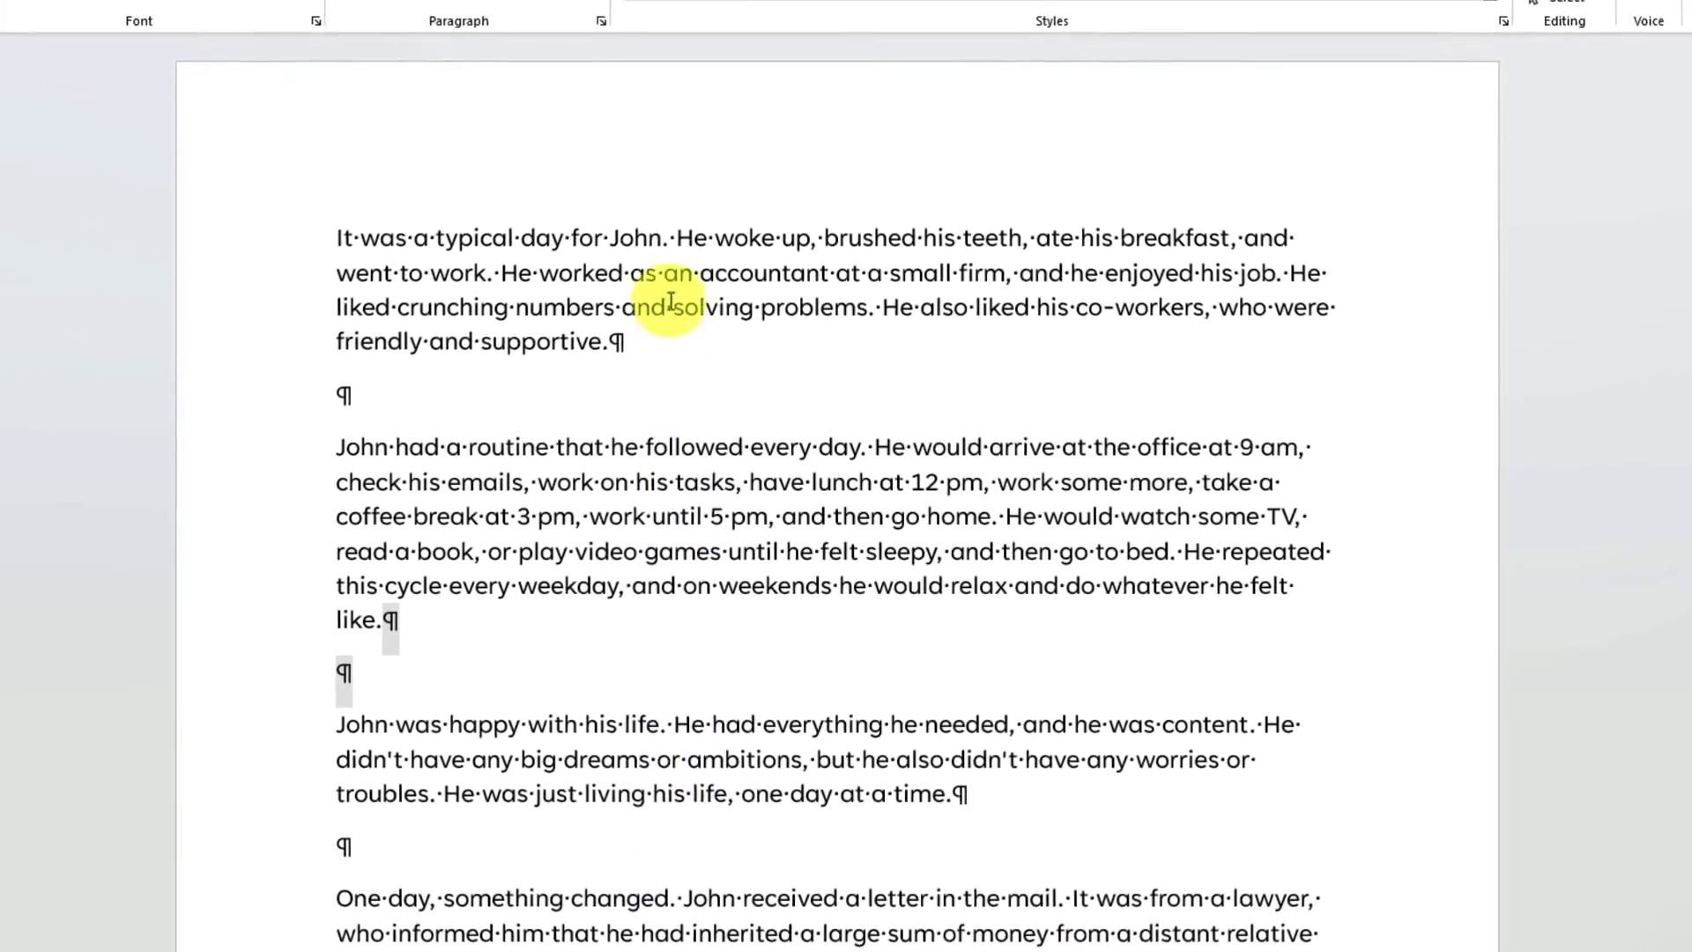
left_click(586, 0)
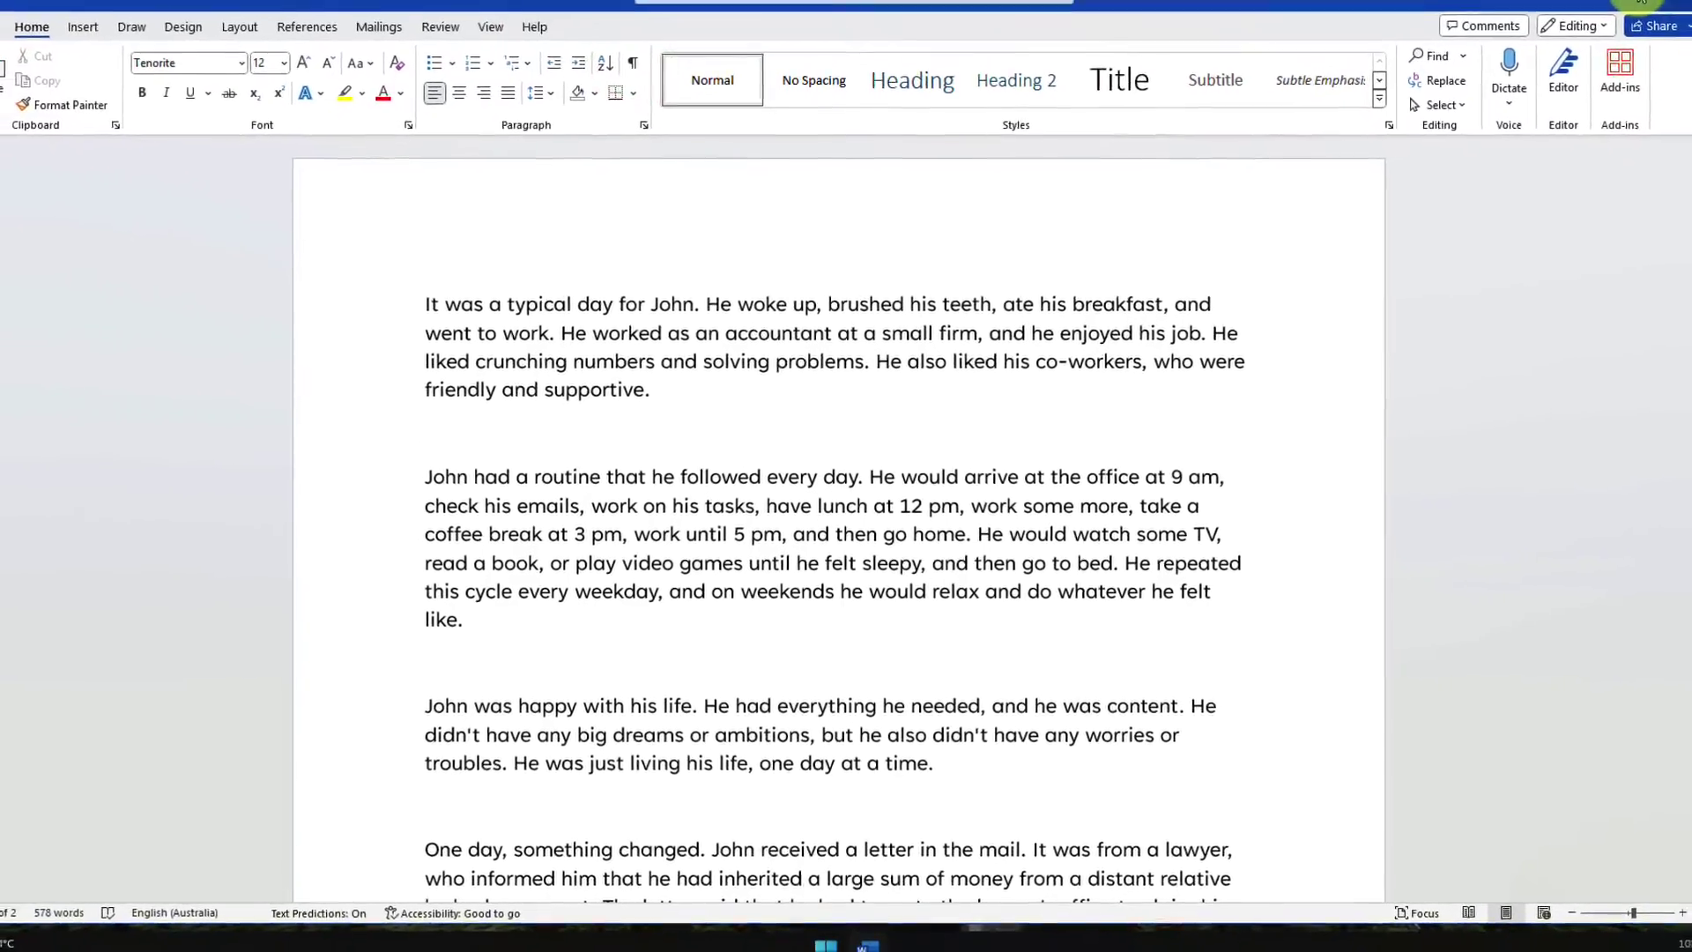
Step: Minimise the Word window to leave the Windows desktop showing
left_click(1589, 24)
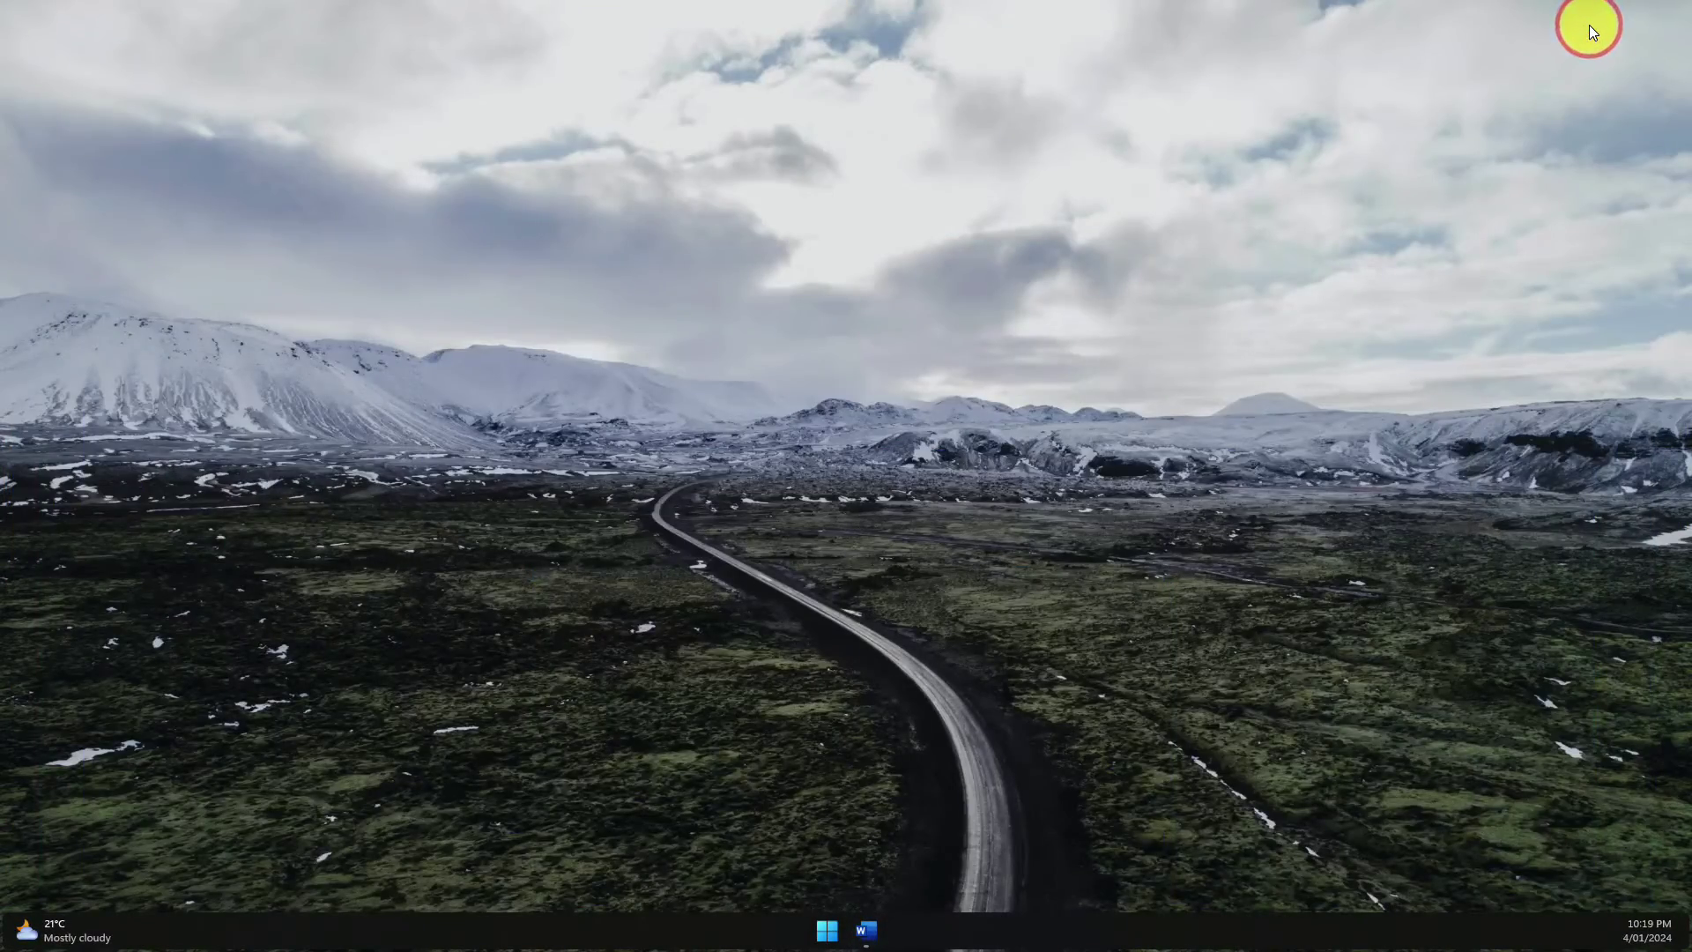